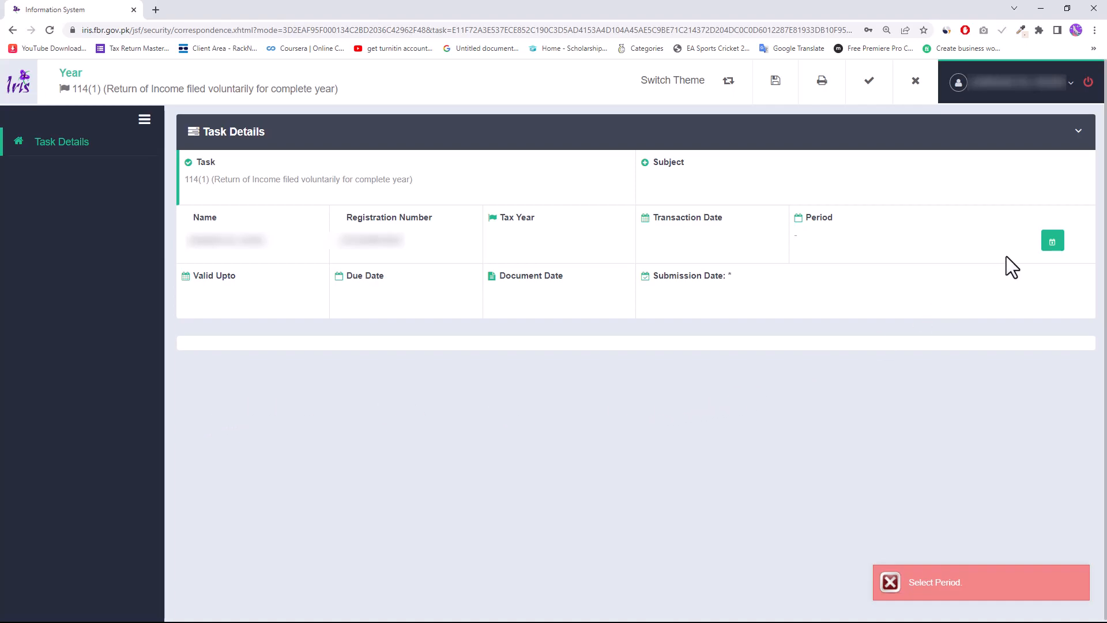
- Set the return period to 2022 (01-Jul-2021 to 30-Jun-2022) and open Property Receipts / Deductions
left_click(1052, 242)
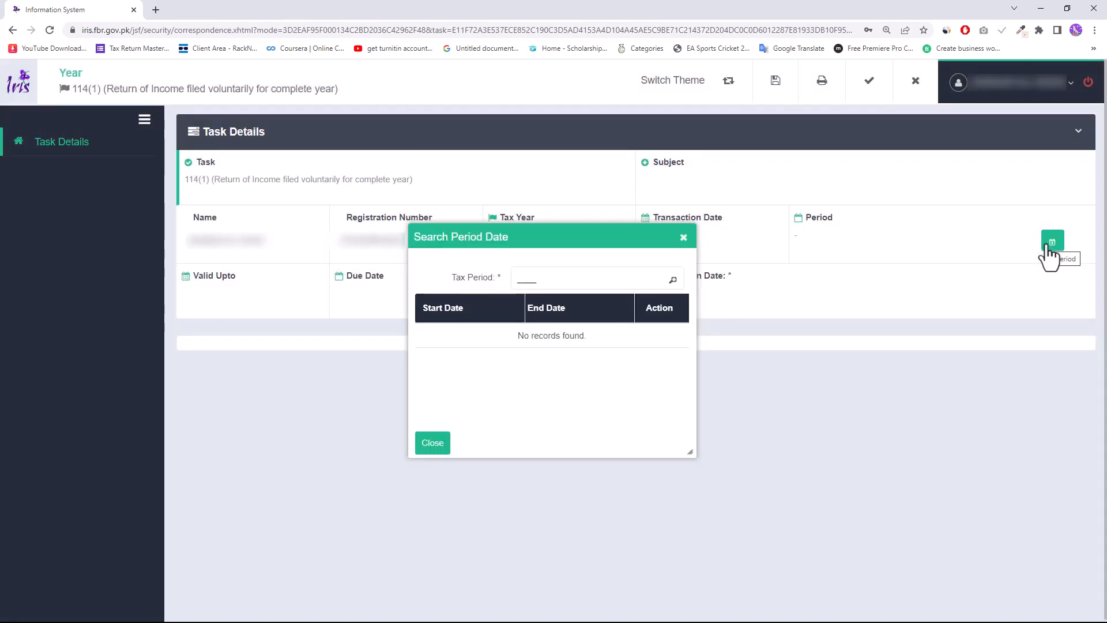
type("2022")
left_click(672, 280)
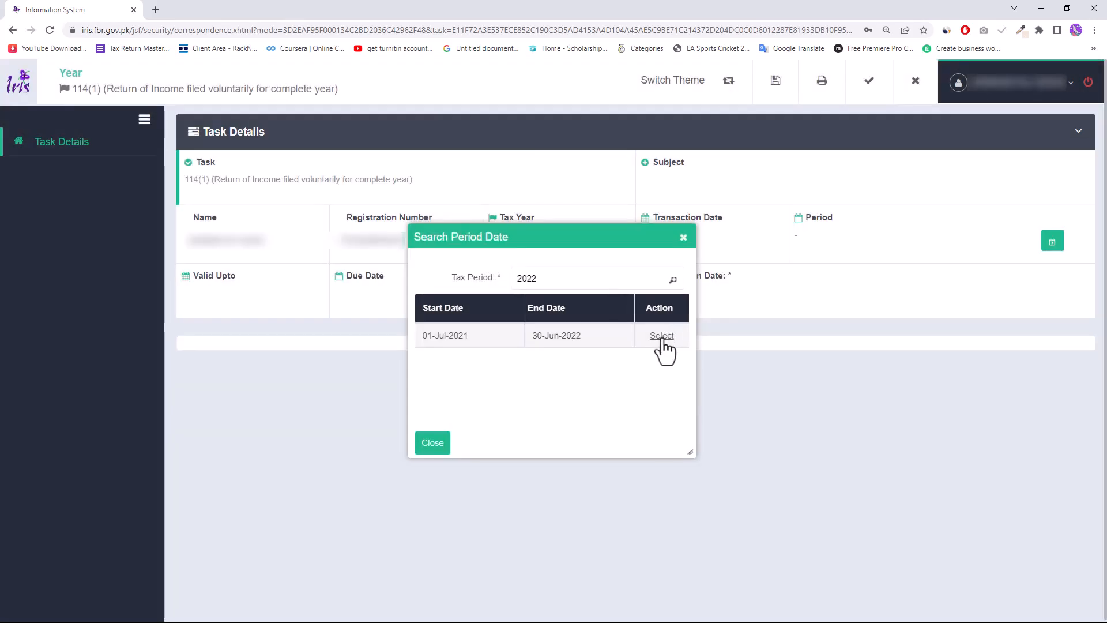
left_click(661, 335)
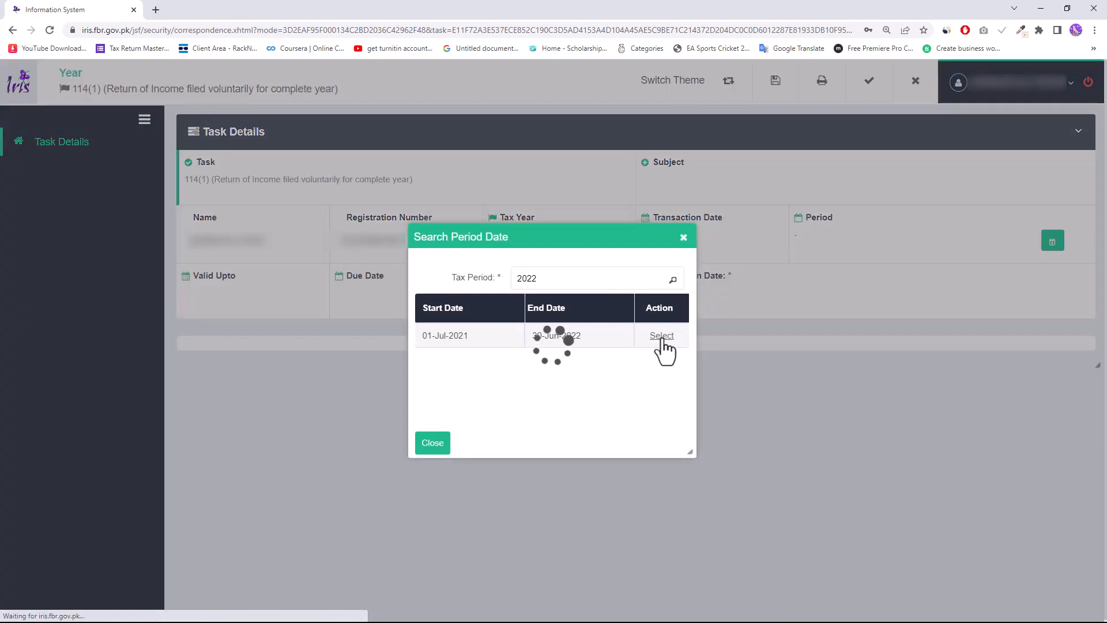
left_click(265, 403)
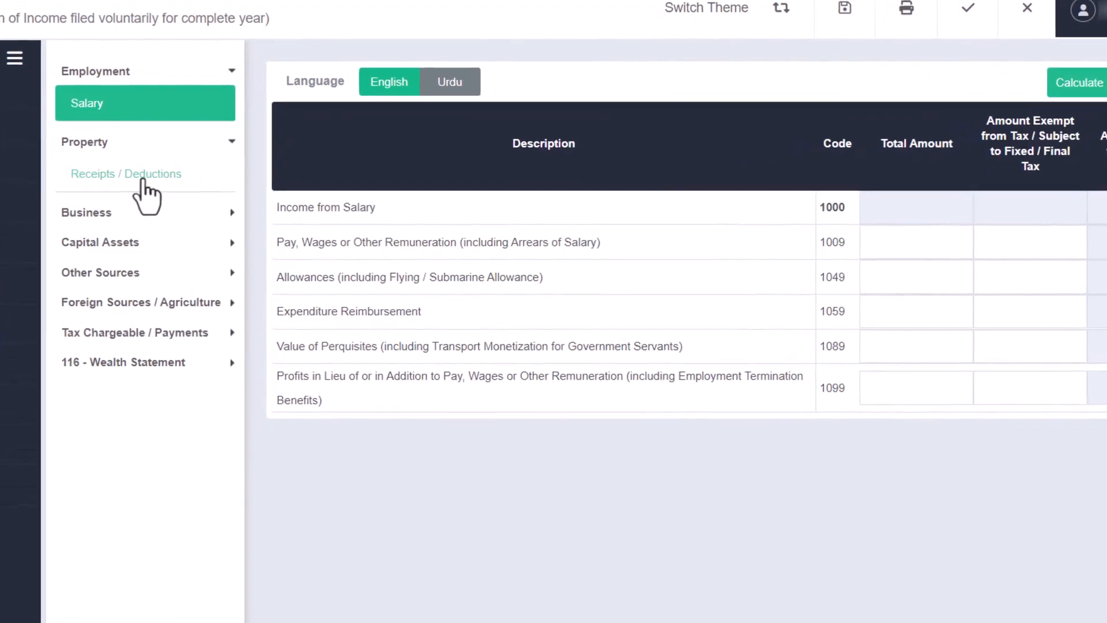
left_click(228, 206)
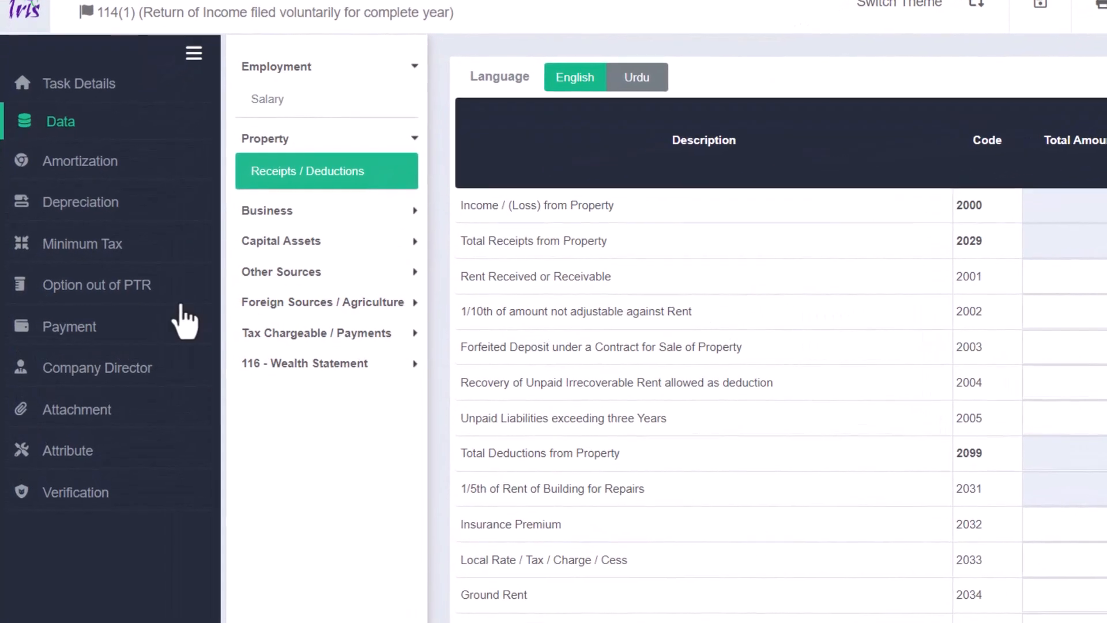
left_click(84, 330)
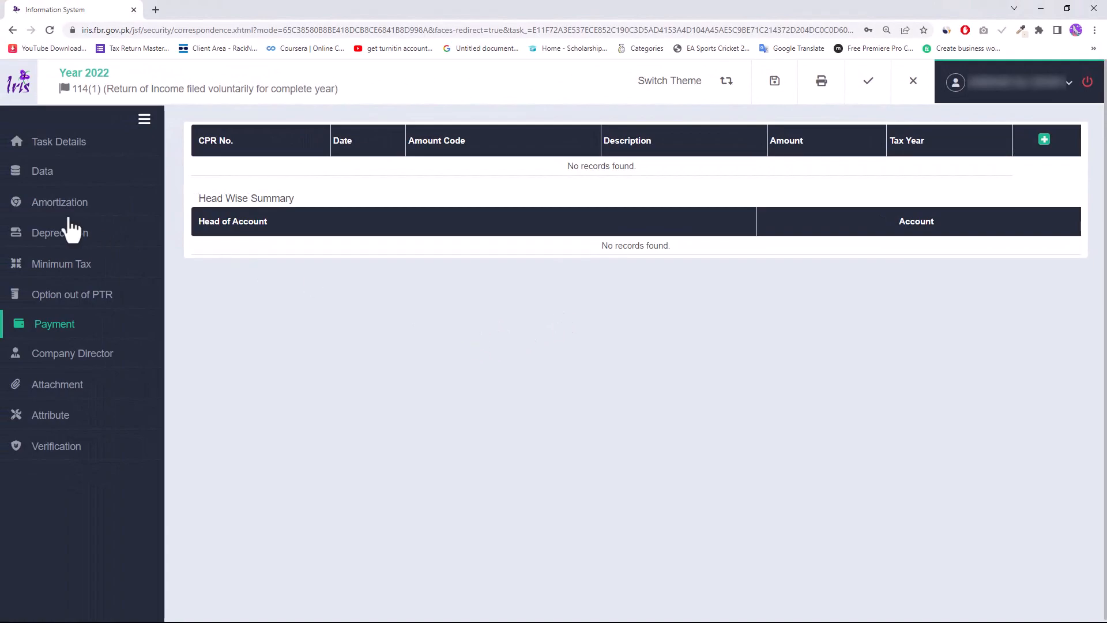
left_click(40, 176)
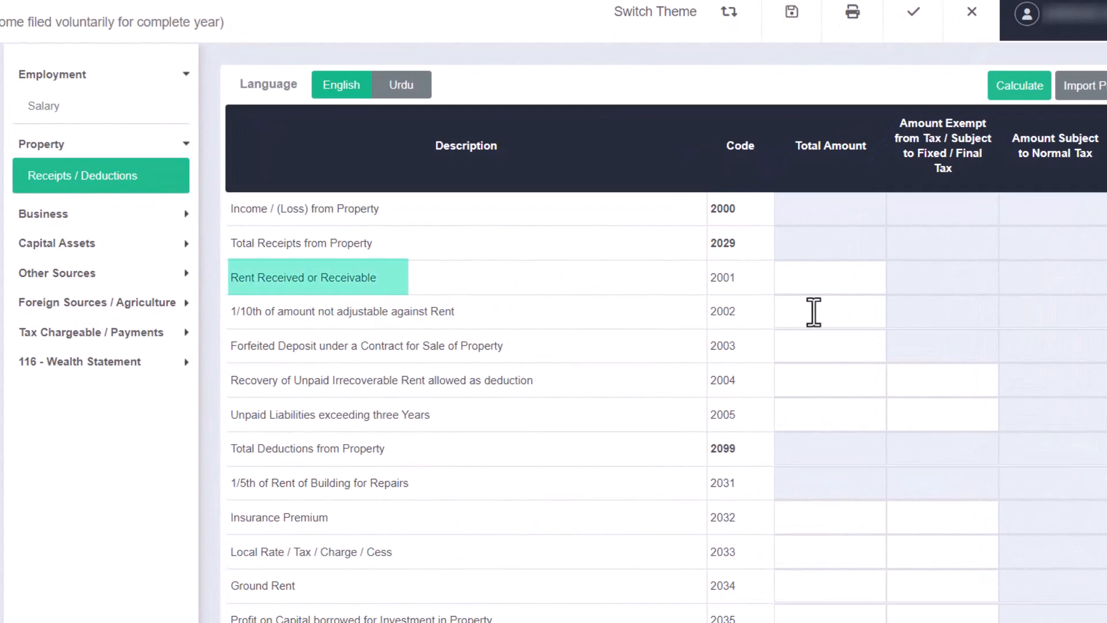
- Enter 600,000 as Rent Received (code 2001) and calculate, giving 480,000 property income
left_click(818, 287)
type("600000")
key("Tab")
left_click(1016, 91)
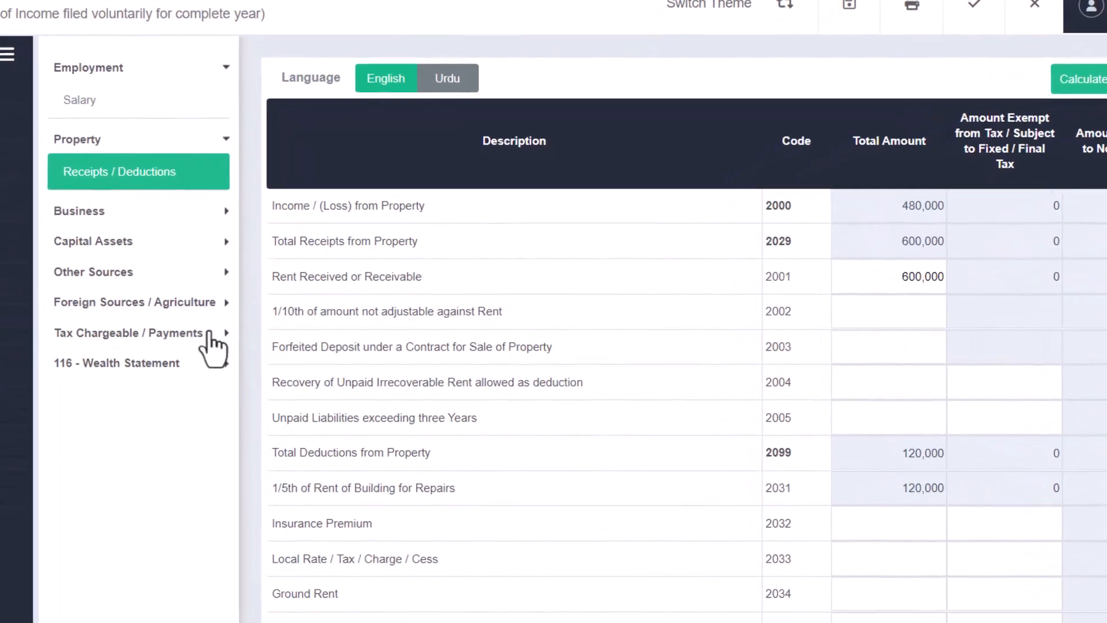
- Review computations showing 4,000 tax on 480,000 taxable income, then view the empty Payment page
left_click(115, 339)
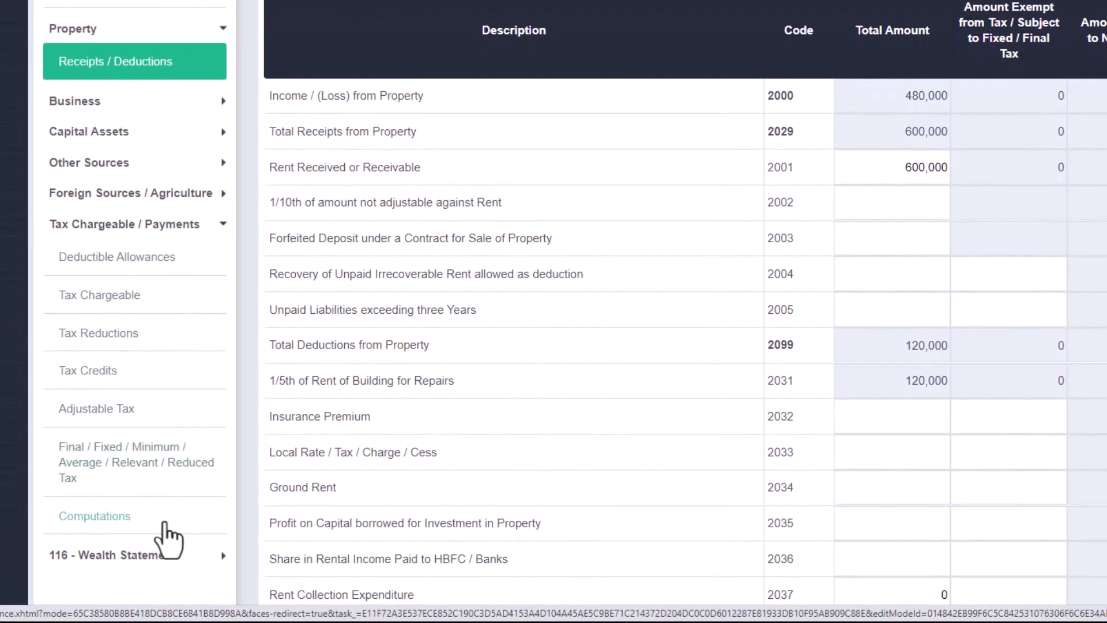
left_click(164, 522)
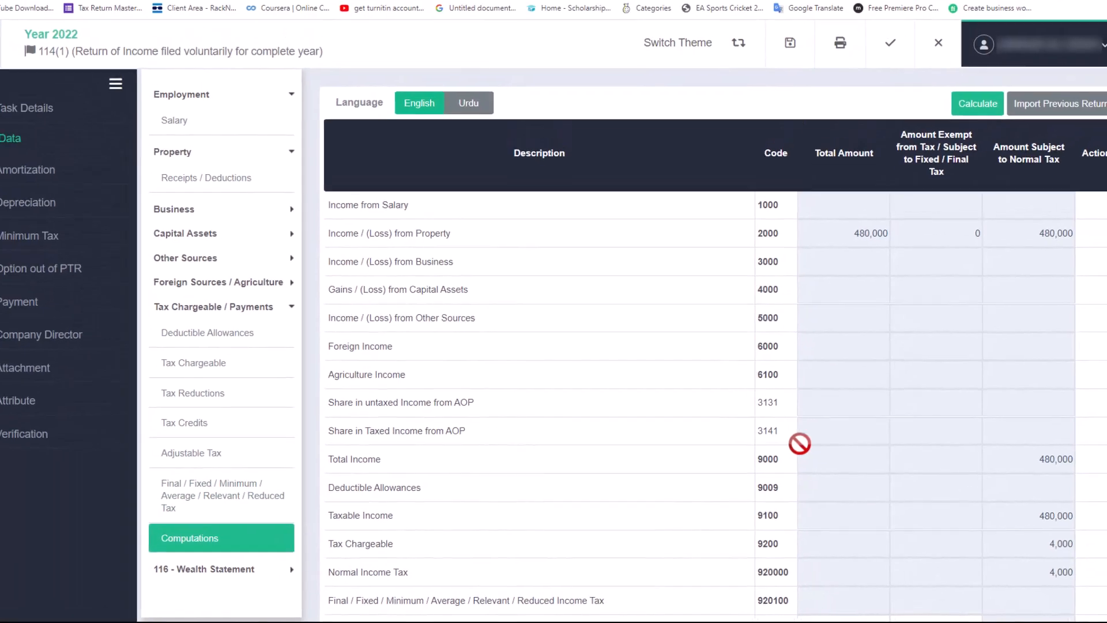
scroll(793, 440, "down", 2)
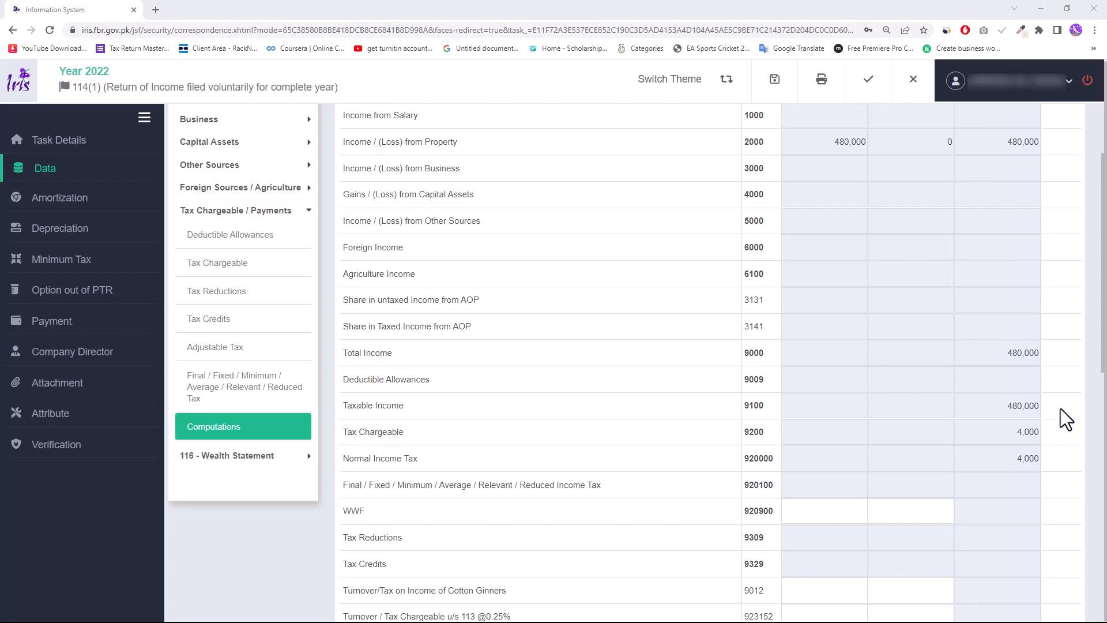
scroll(1070, 434, "down", 10)
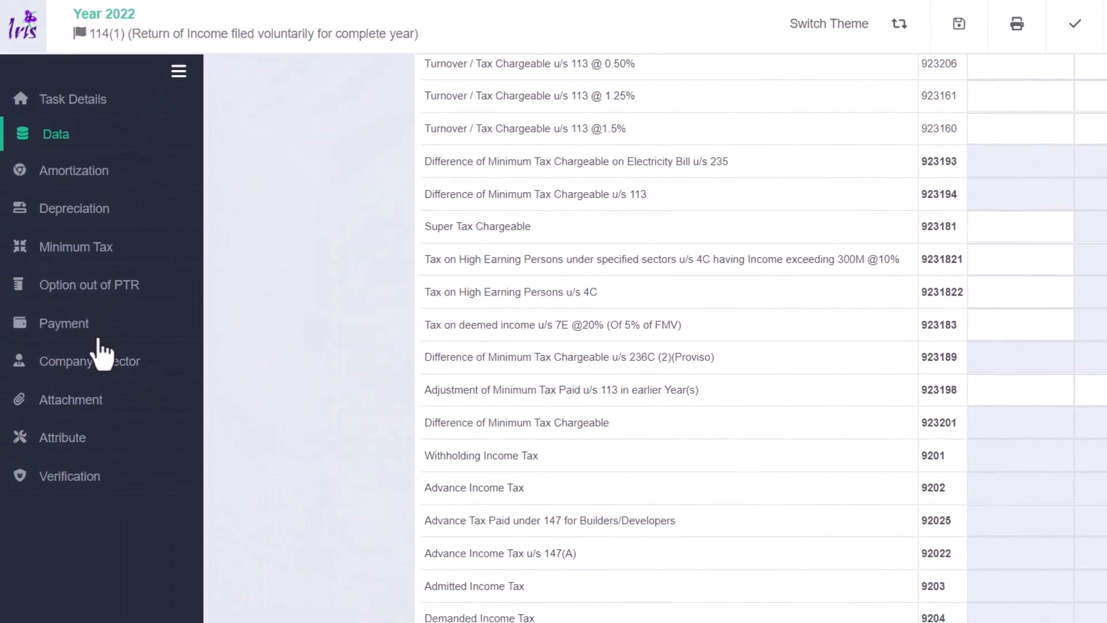
left_click(70, 329)
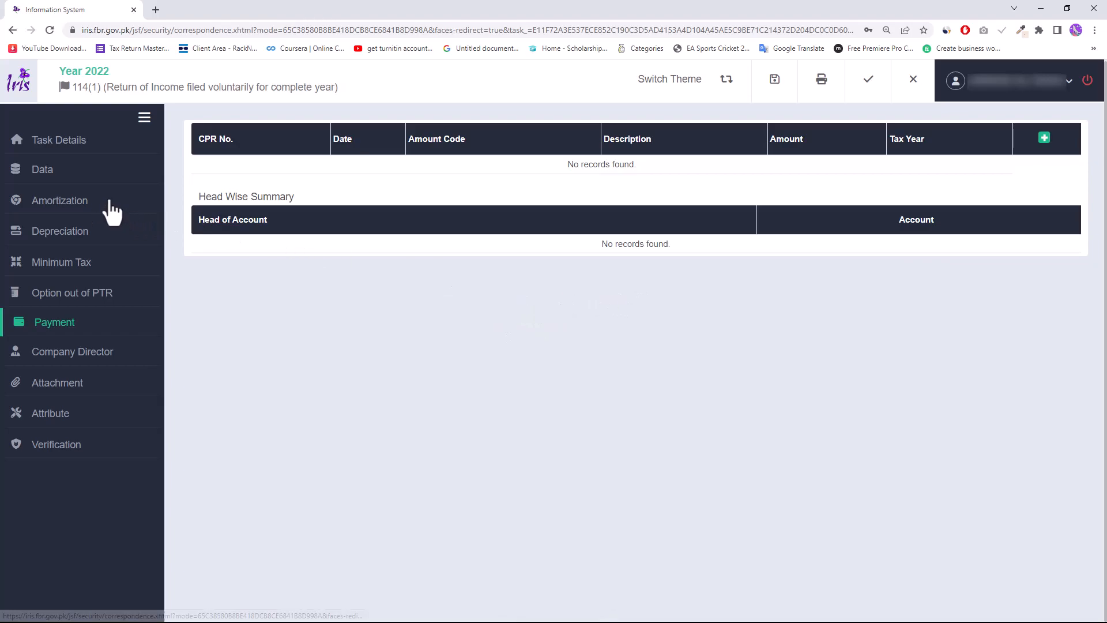
- Go back to the Computations page showing 480,000 taxable income and 4,000 tax chargeable
left_click(65, 173)
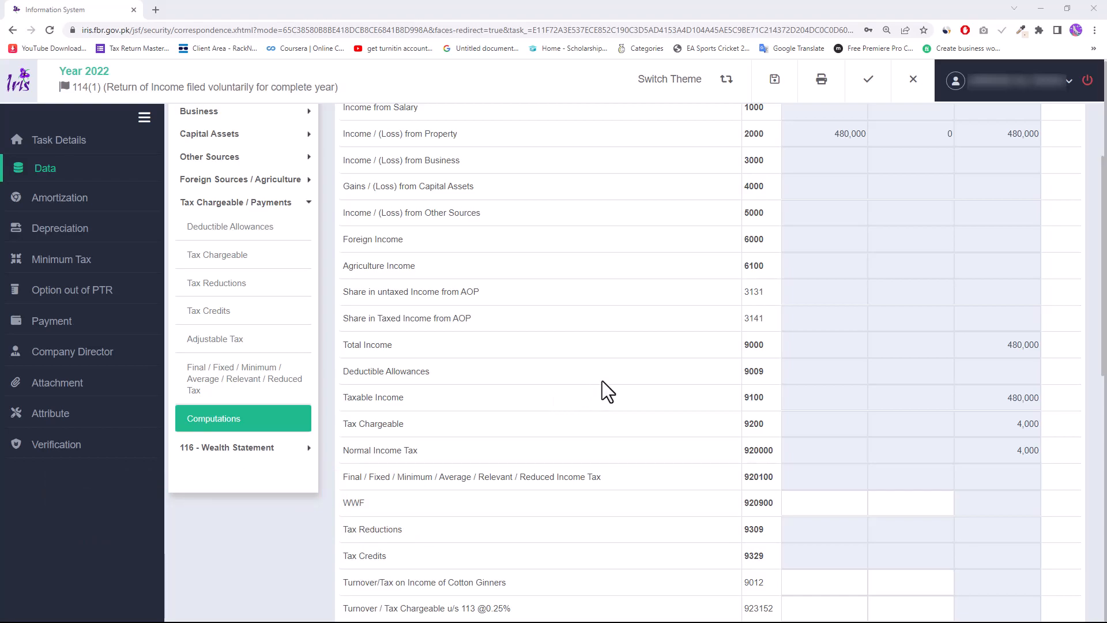
scroll(602, 383, "up", 1)
- Change Rent Received from 600,000 to 585,000 and recalculate to 468,000 property income
left_click(229, 148)
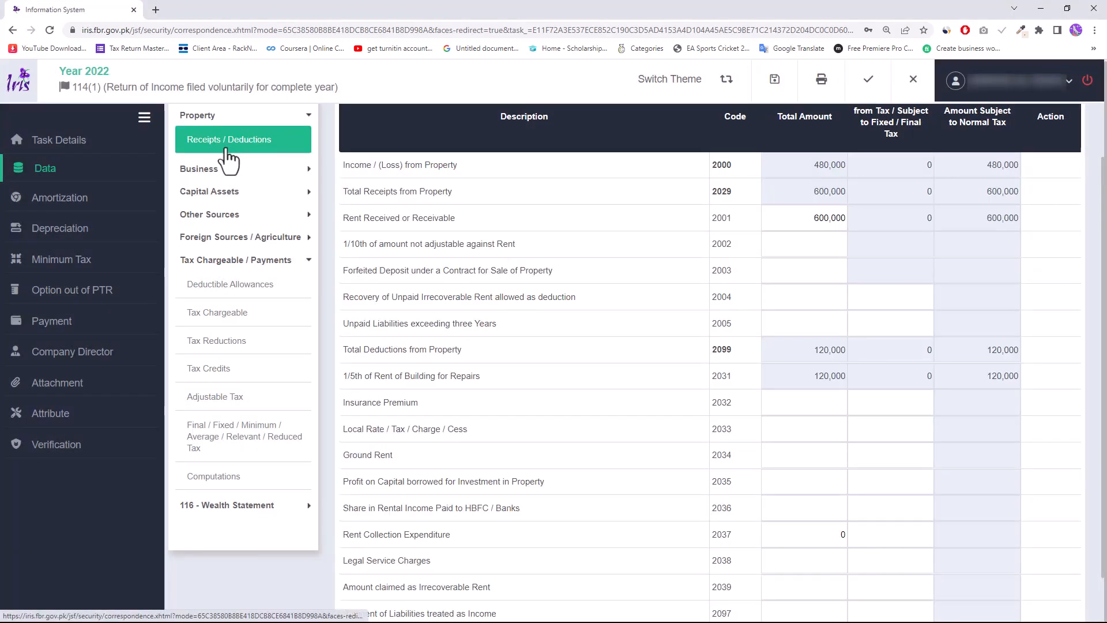
left_click_drag(807, 218, 882, 258)
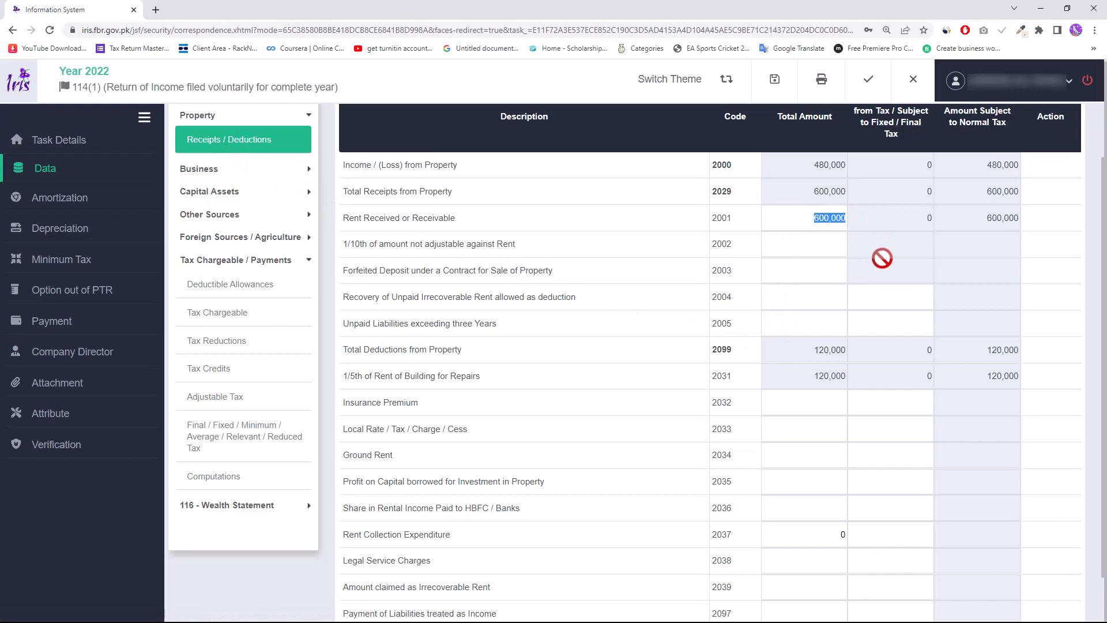
type("585000")
key("Tab")
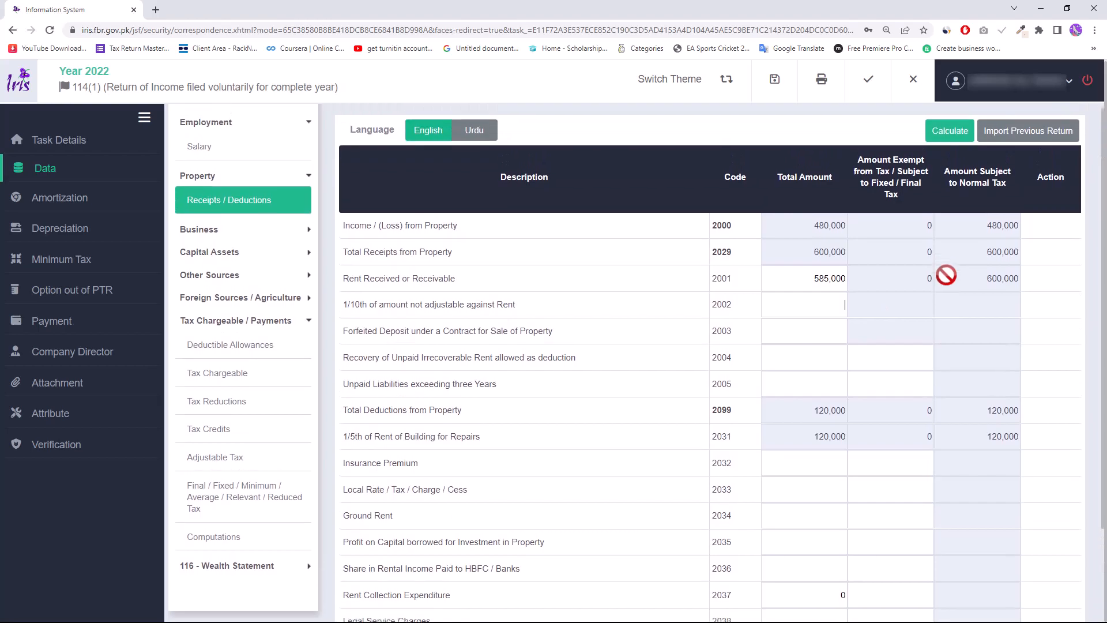
left_click(950, 137)
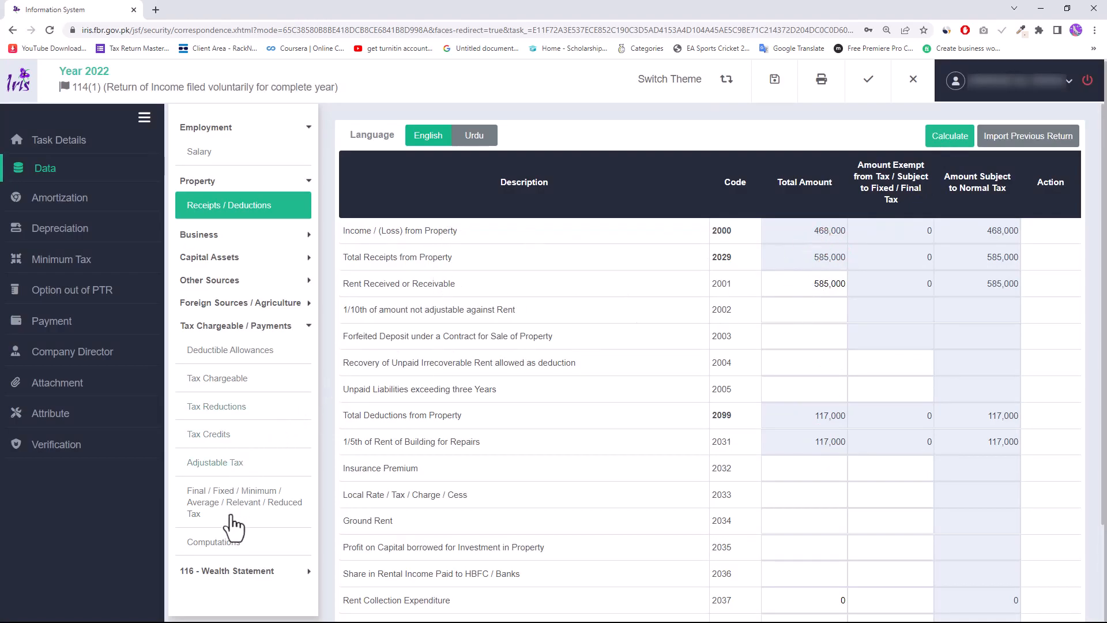
- Confirm computations show 3,400 tax on 468,000, then go to Adjustable Tax rent u/s 155 rows
left_click(230, 543)
scroll(860, 399, "down", 1)
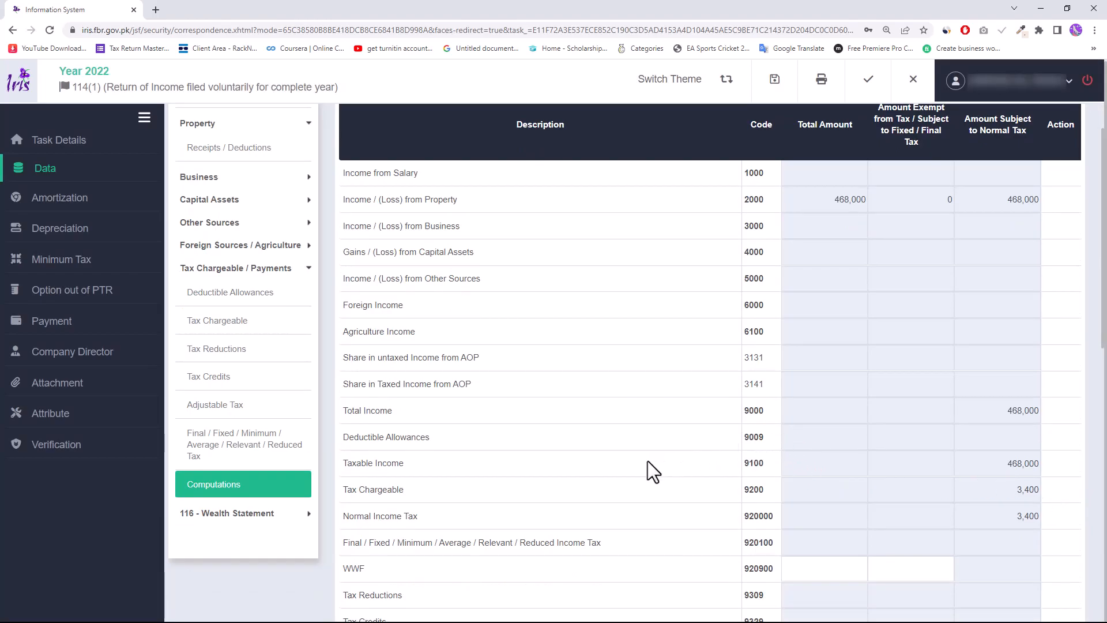
left_click(226, 411)
scroll(662, 424, "down", 5)
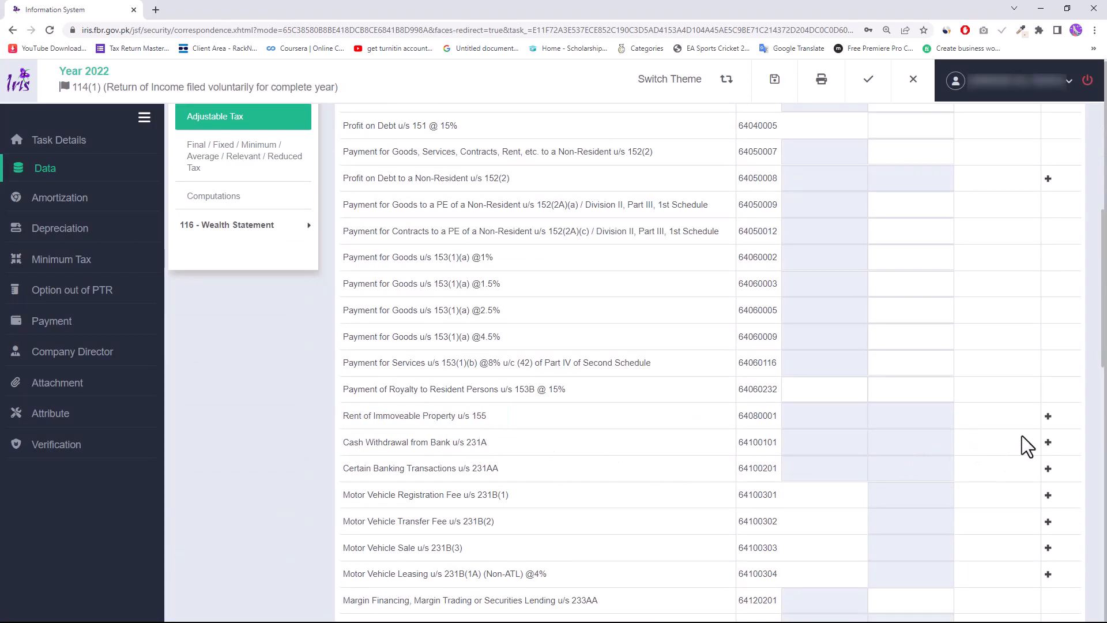
- Add a Rent of Immoveable Property u/s 155 entry for a residential property in Lahore
left_click(1048, 417)
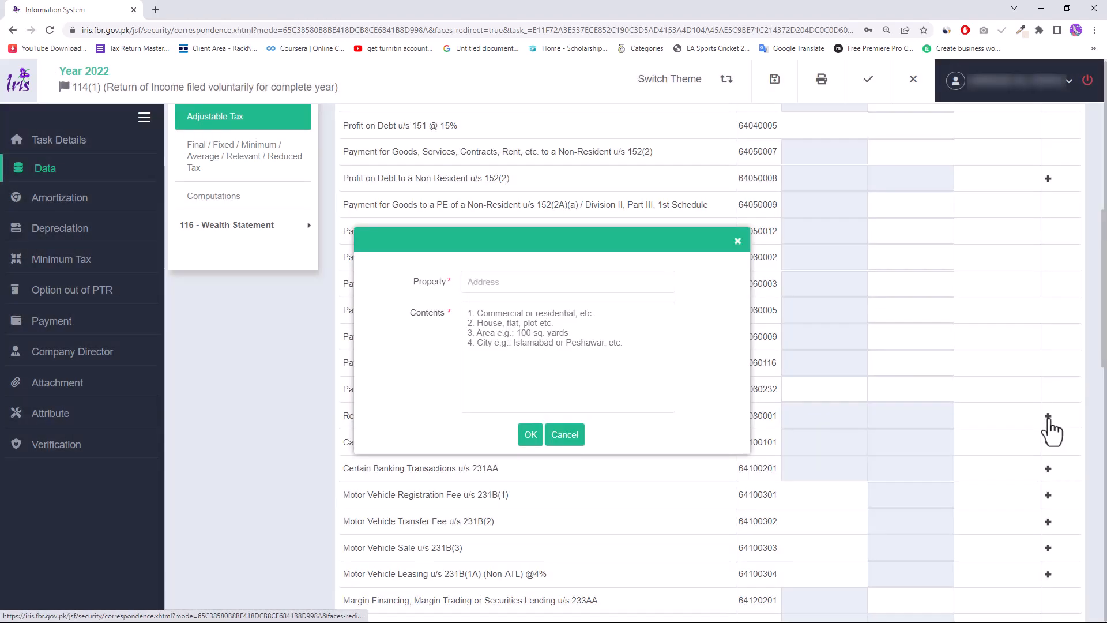
left_click(638, 281)
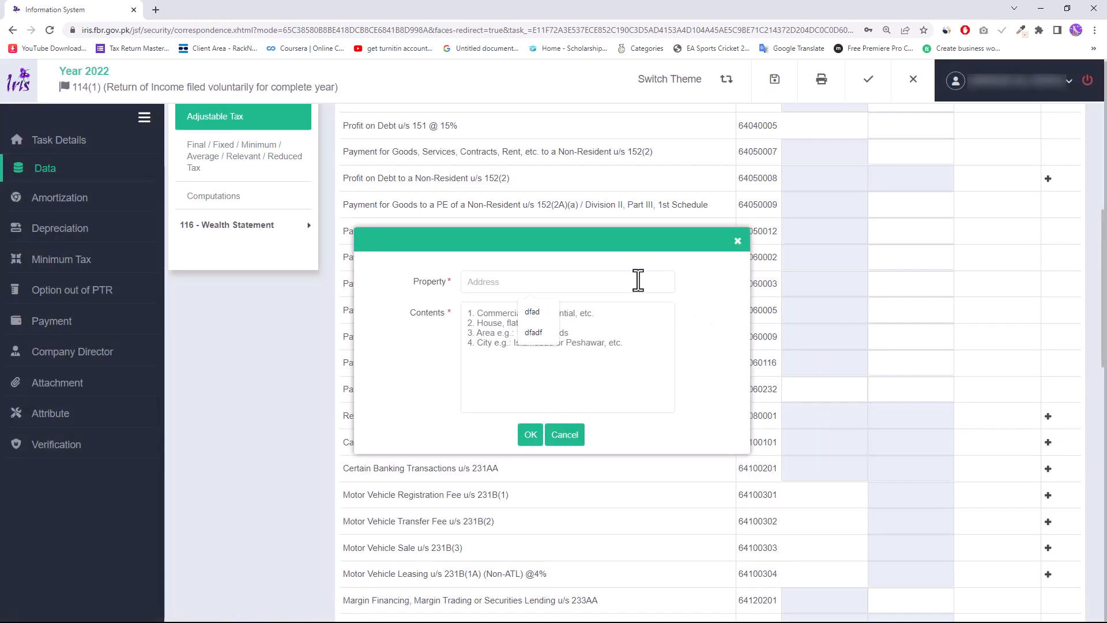
type("Lahore")
key("Tab")
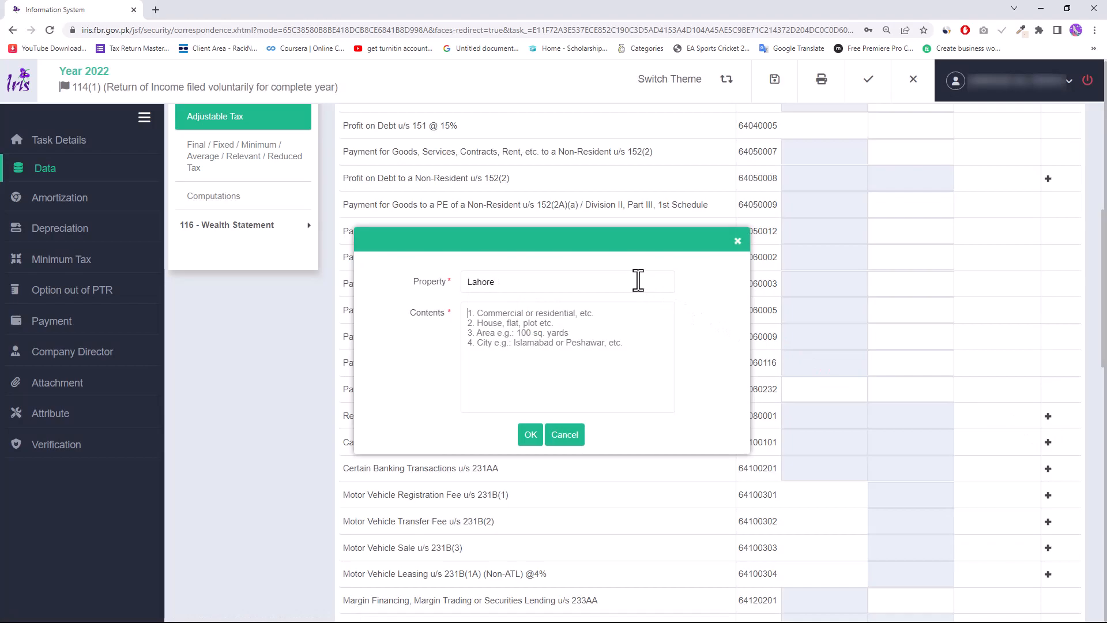
type("Rssident")
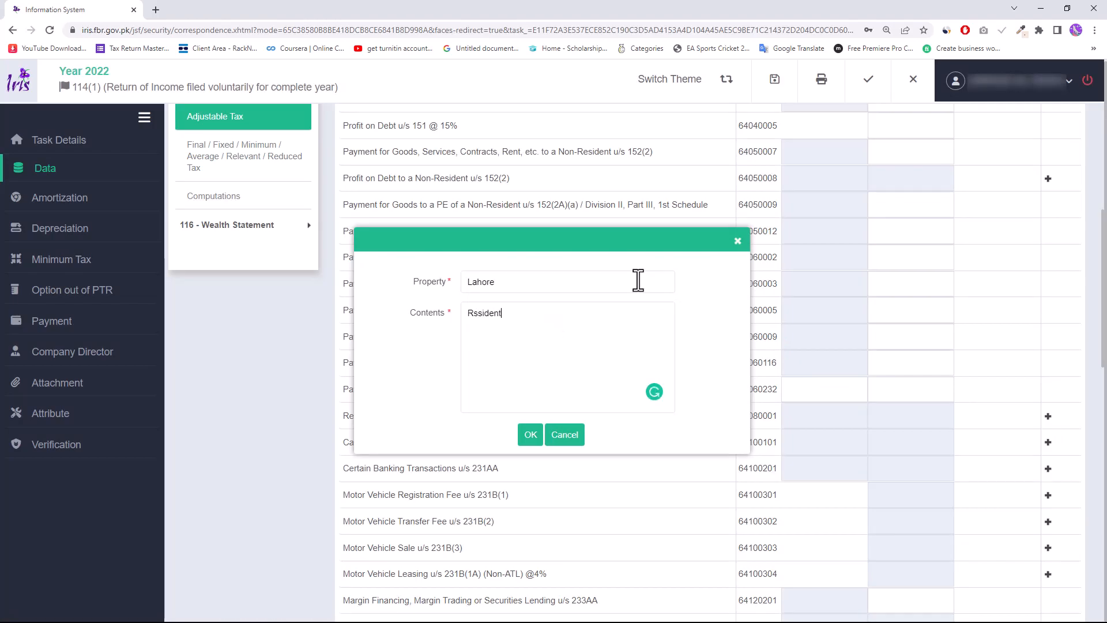
type("ial")
left_click(526, 443)
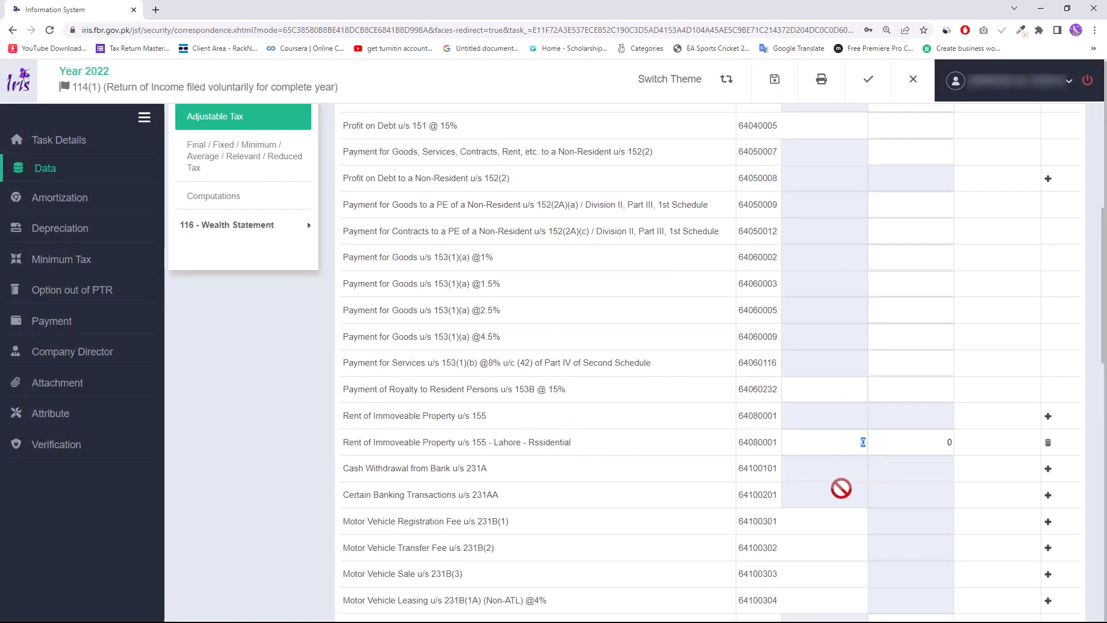
- Record 585,000 rent receipts with 15,000 tax deducted, then recalculate the Adjustable Tax totals
type("585,")
type("000")
key("Tab")
type("15")
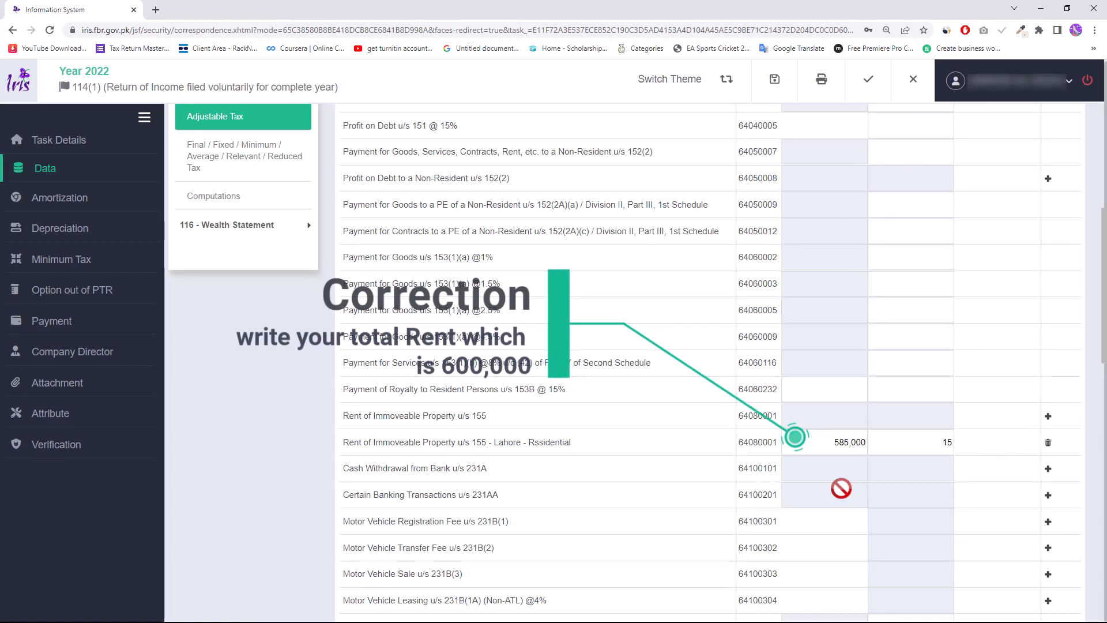
key("BackSpace")
key("BackSpace")
type("15000")
key("Tab")
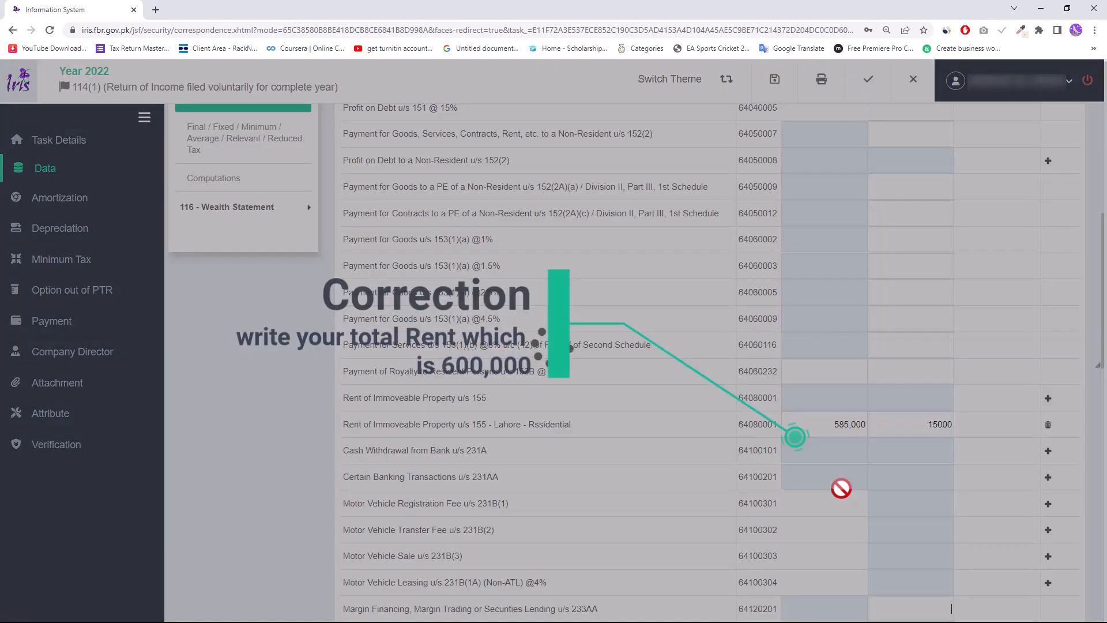
scroll(981, 422, "up", 1)
scroll(983, 421, "up", 5)
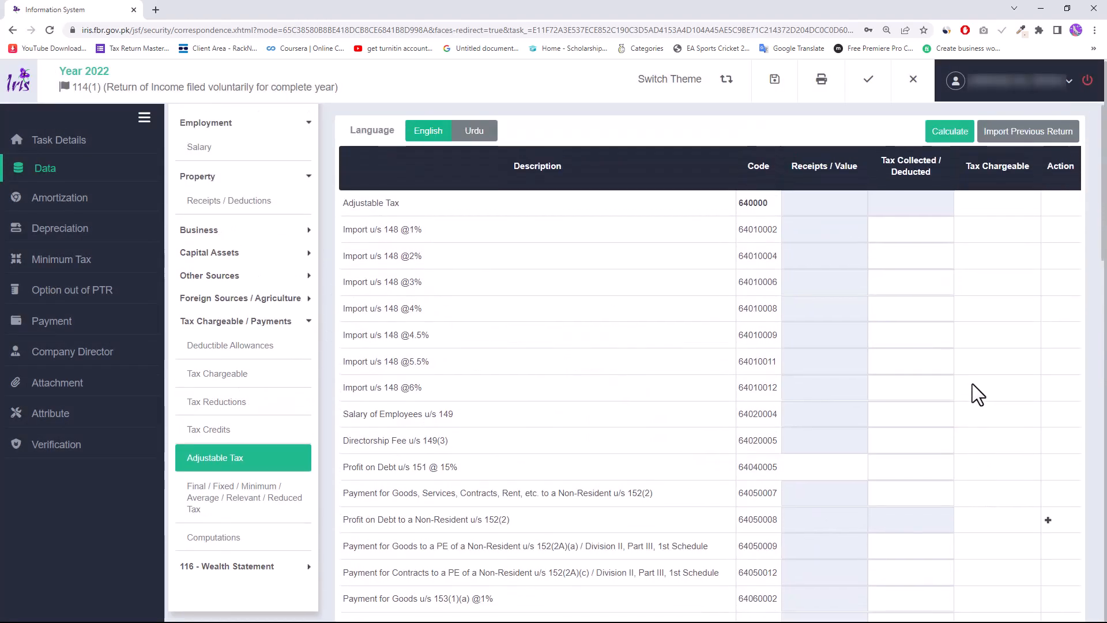
left_click(948, 145)
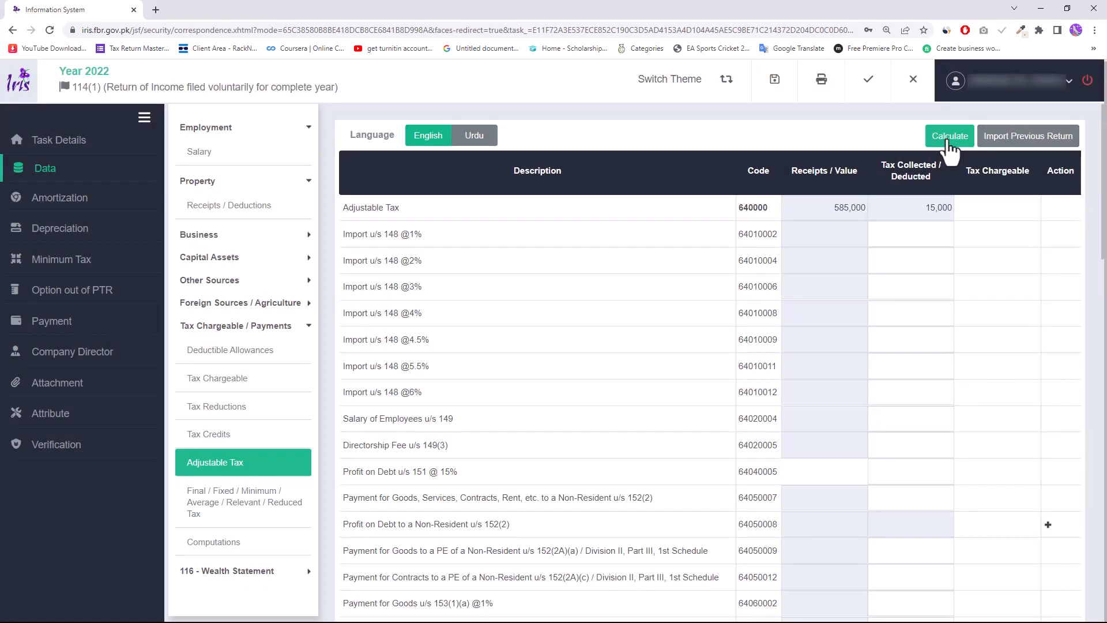
left_click(948, 146)
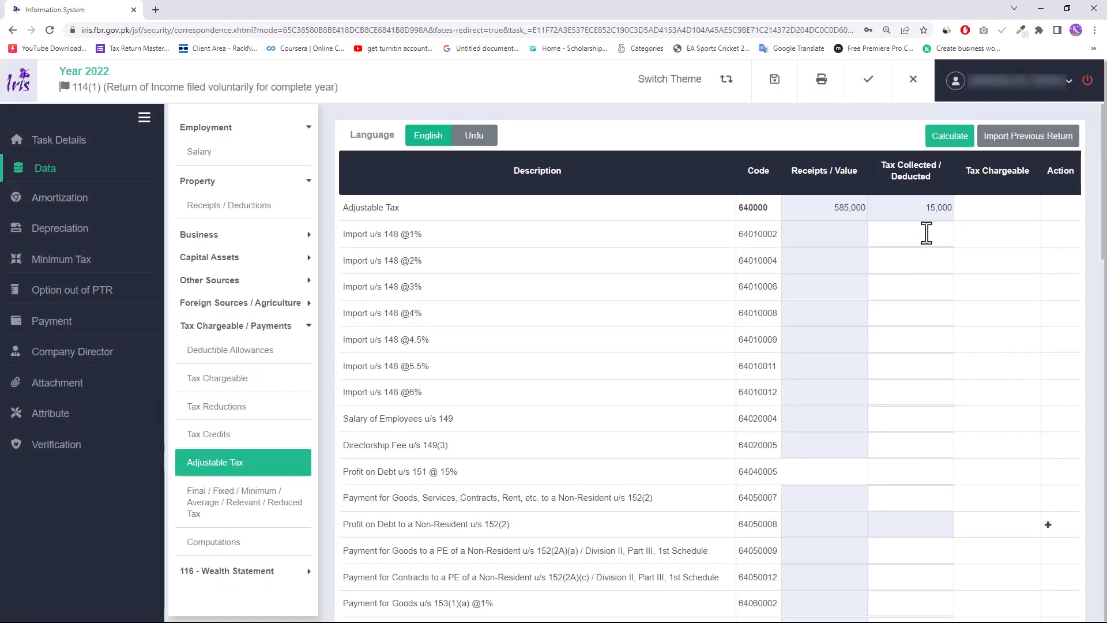
- Review computations: 15,000 withholding against 3,400 tax chargeable leaves 11,600 refundable income tax
left_click(237, 543)
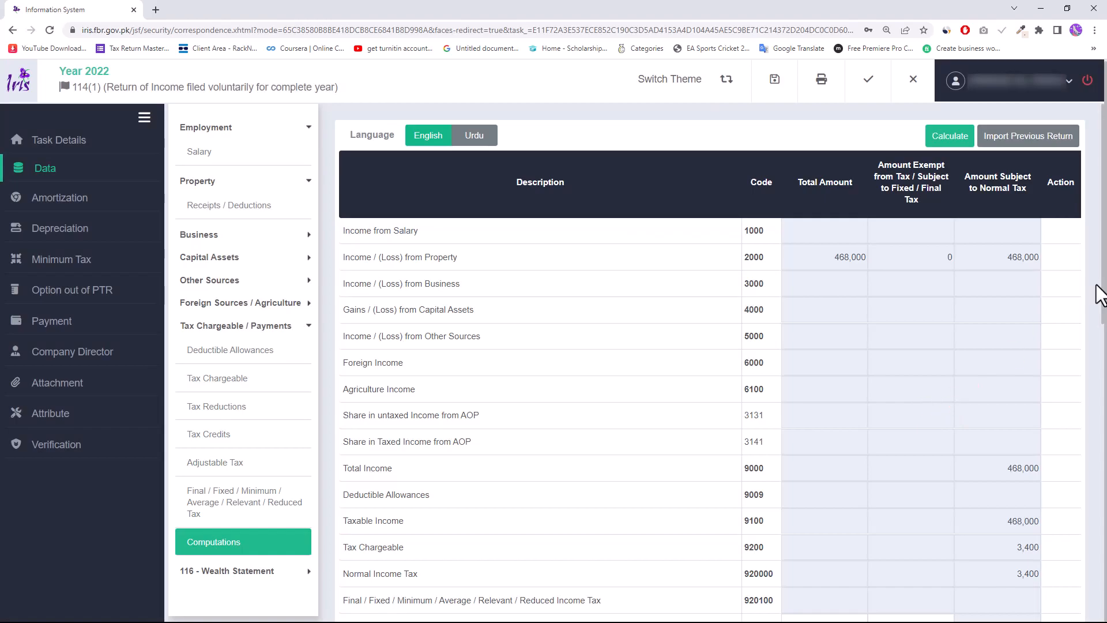
scroll(1016, 396, "down", 10)
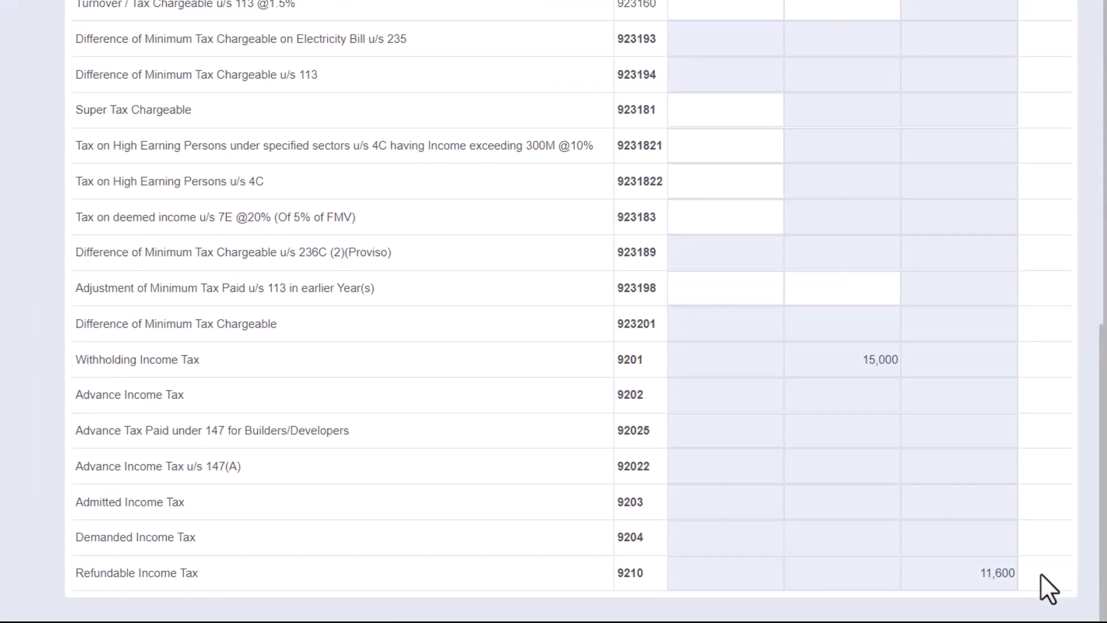
scroll(1038, 445, "up", 10)
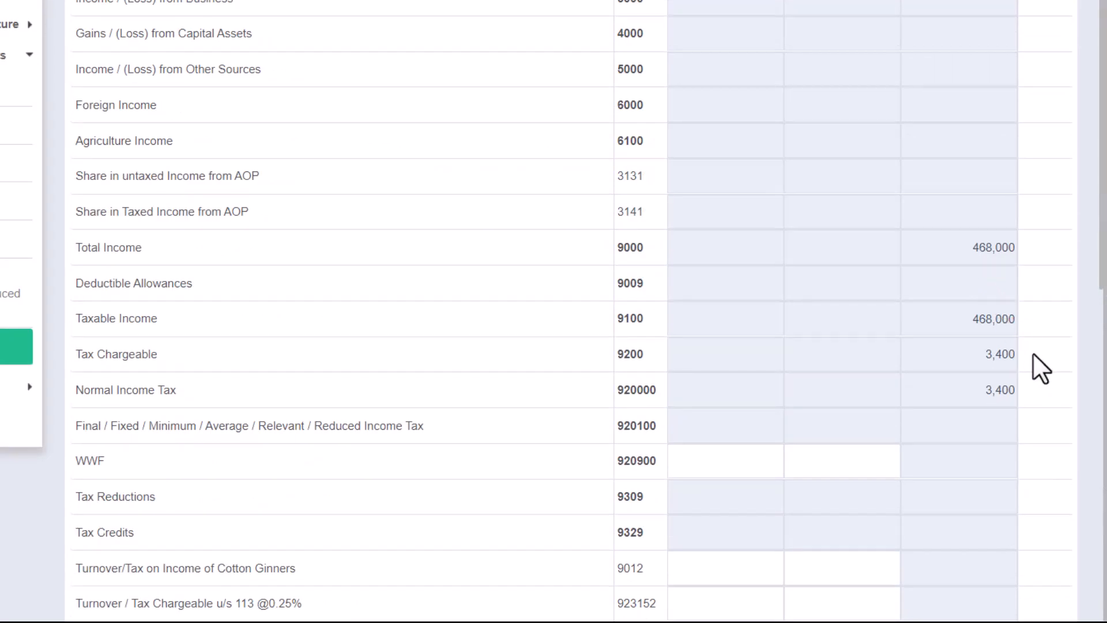
scroll(1033, 353, "down", 10)
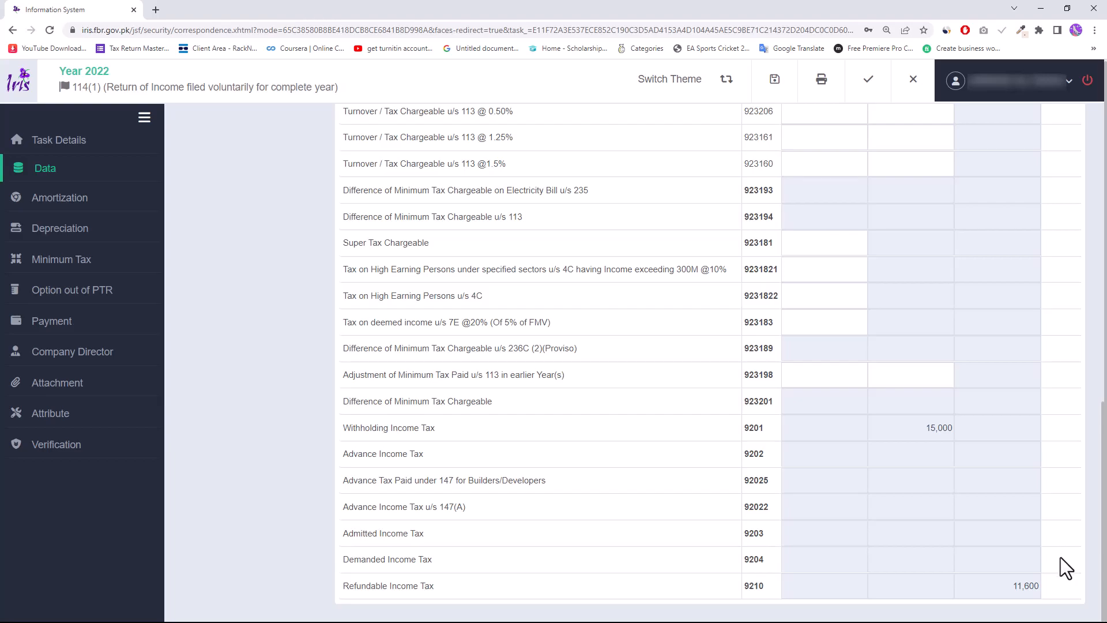
scroll(662, 557, "up", 9)
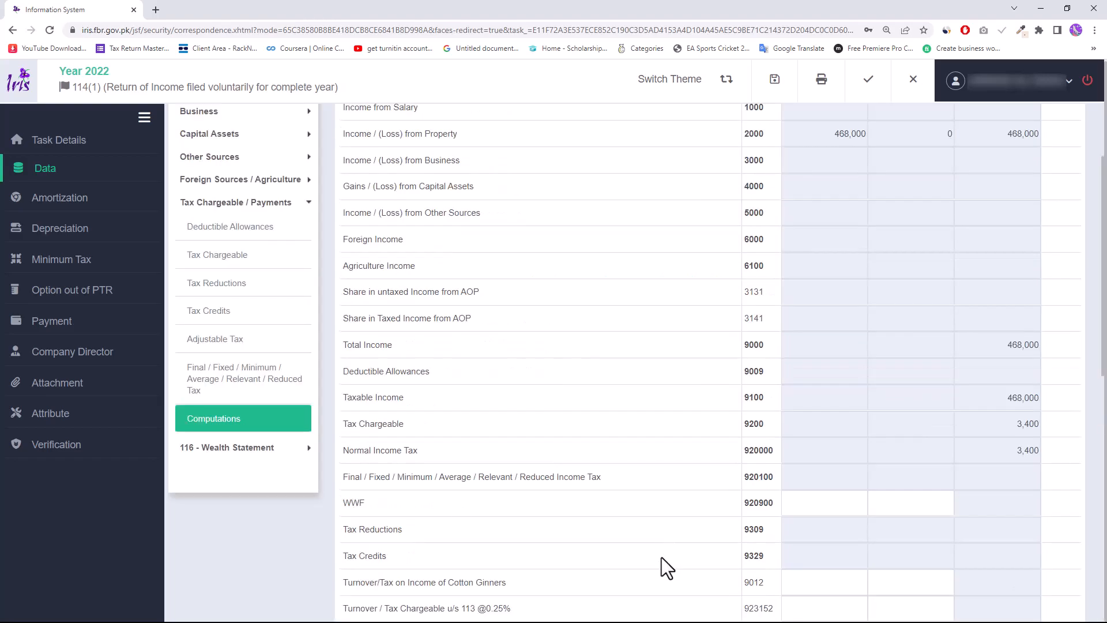
- Recheck the rent u/s 155 withholding rows in the Adjustable Tax schedule
left_click(260, 344)
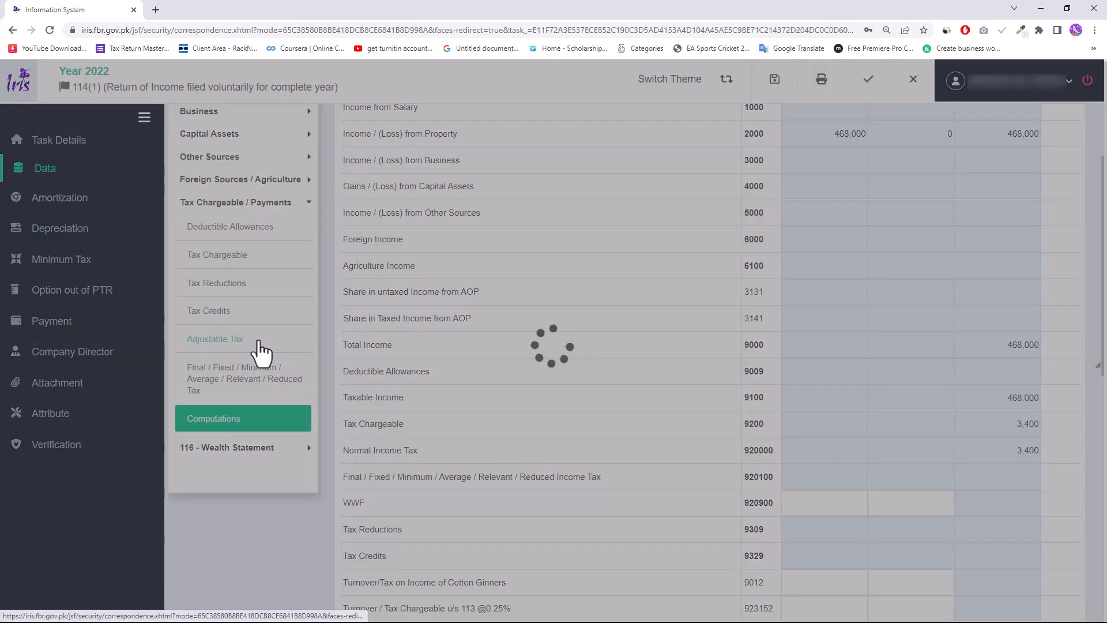
scroll(480, 443, "down", 5)
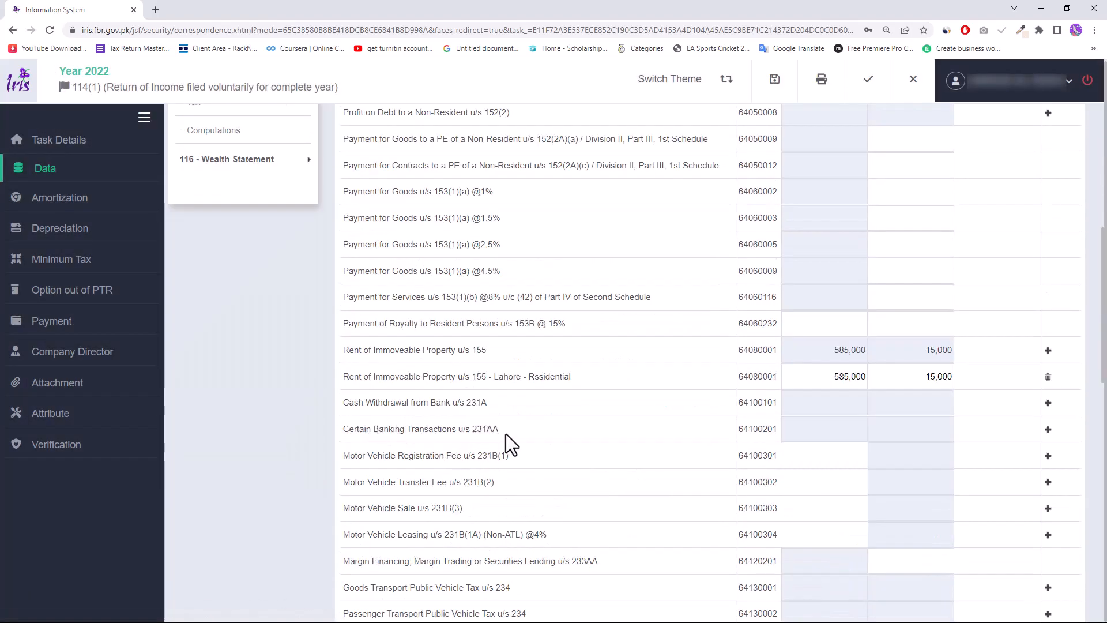
scroll(509, 431, "down", 4)
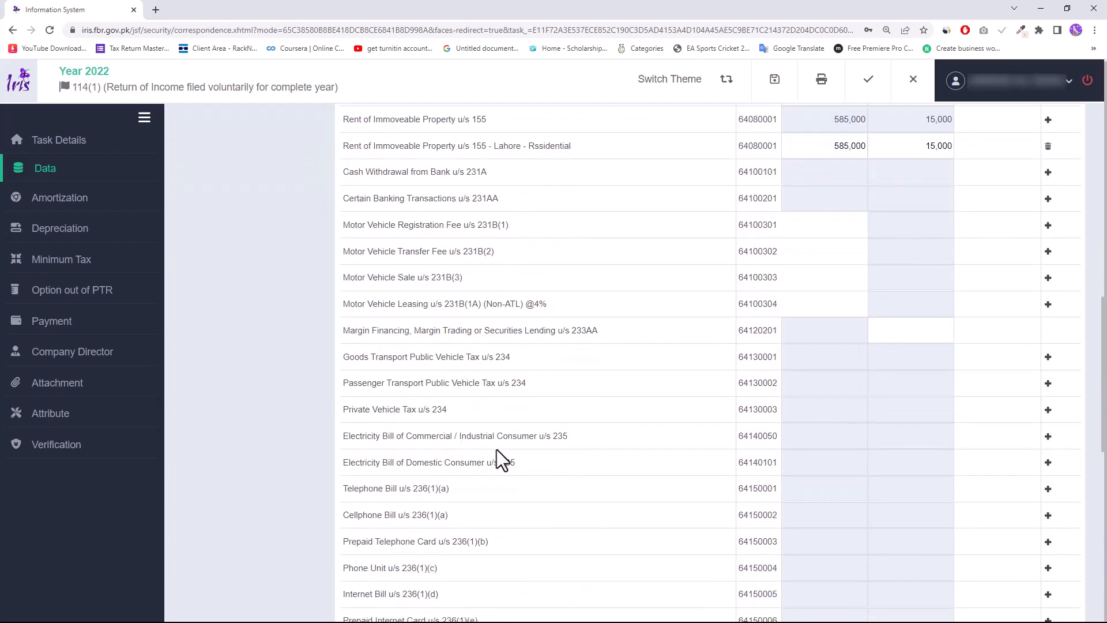
scroll(451, 442, "down", 2)
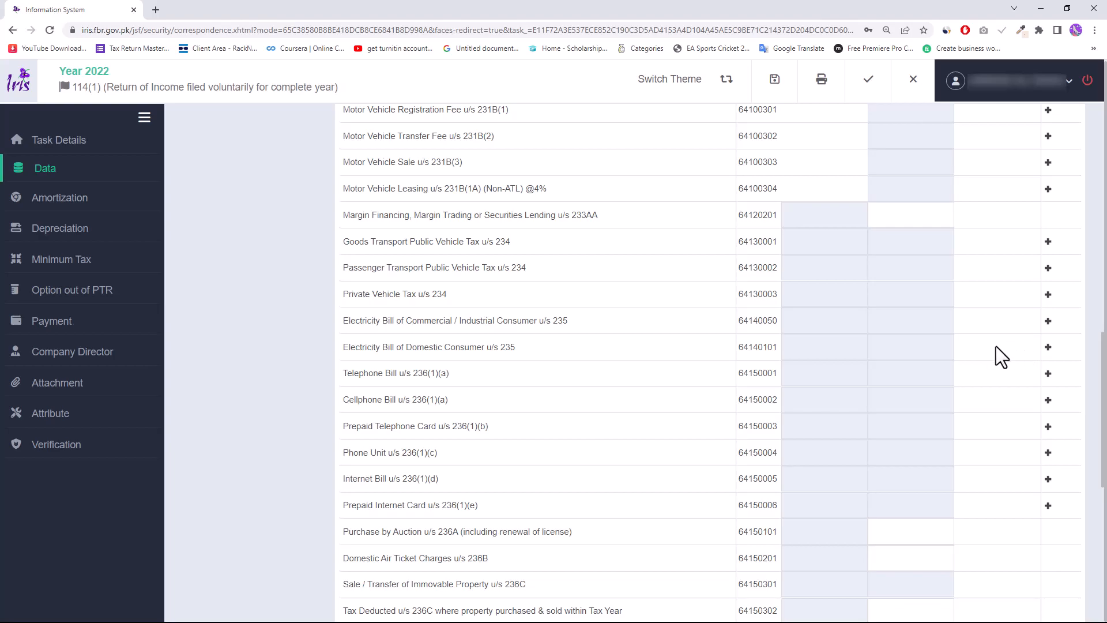
scroll(632, 385, "up", 1)
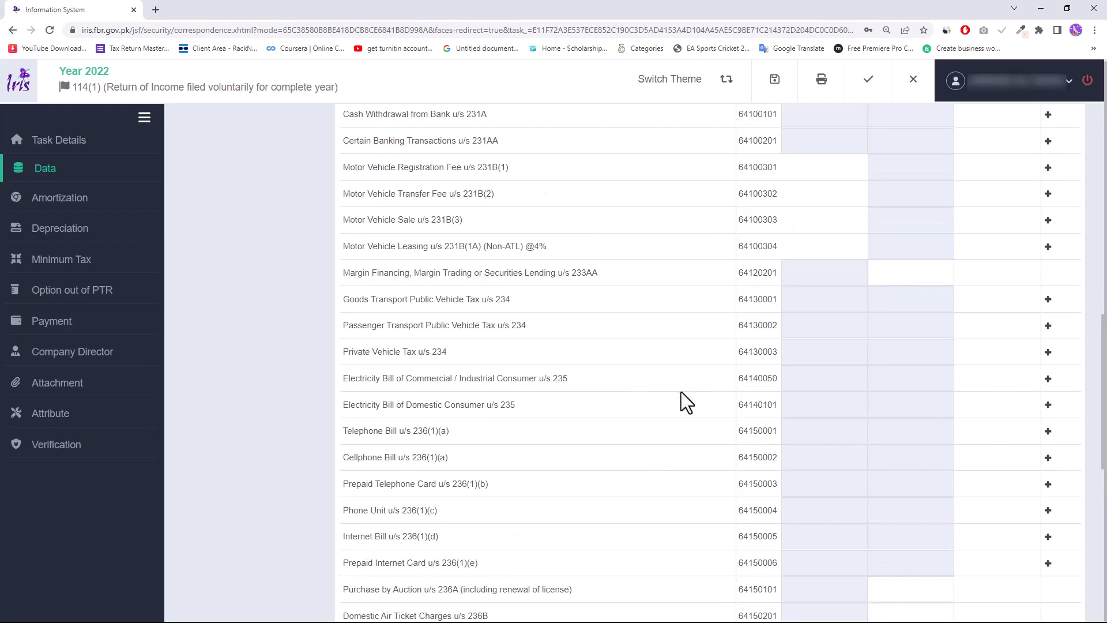
scroll(683, 416, "up", 7)
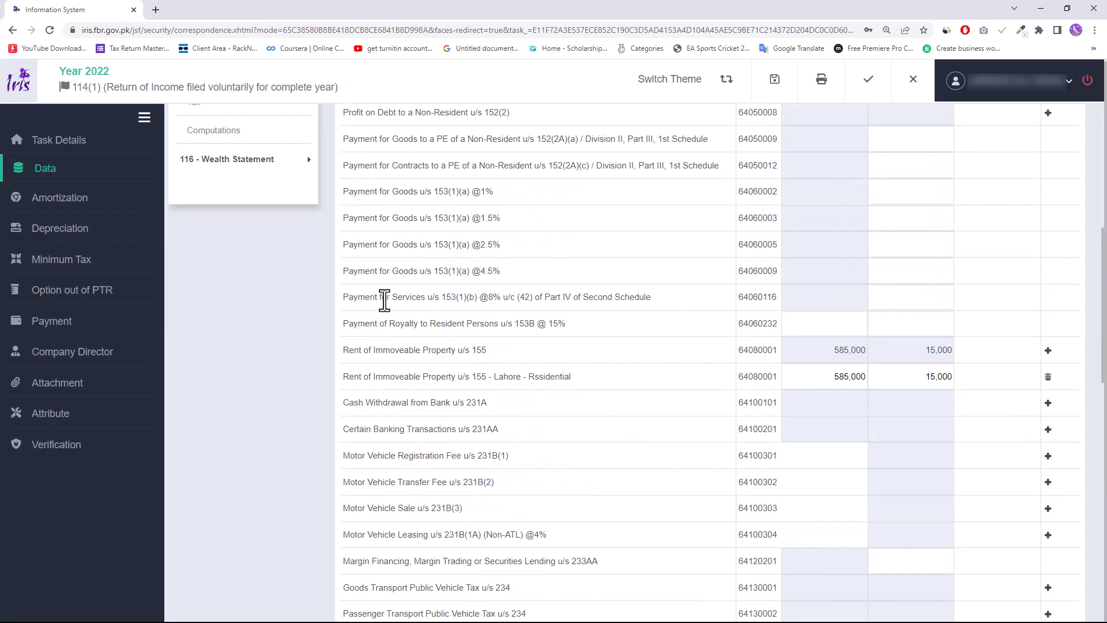
- Return to the computations and expand 116 - Wealth Statement to list its parts
left_click(244, 252)
scroll(877, 497, "down", 6)
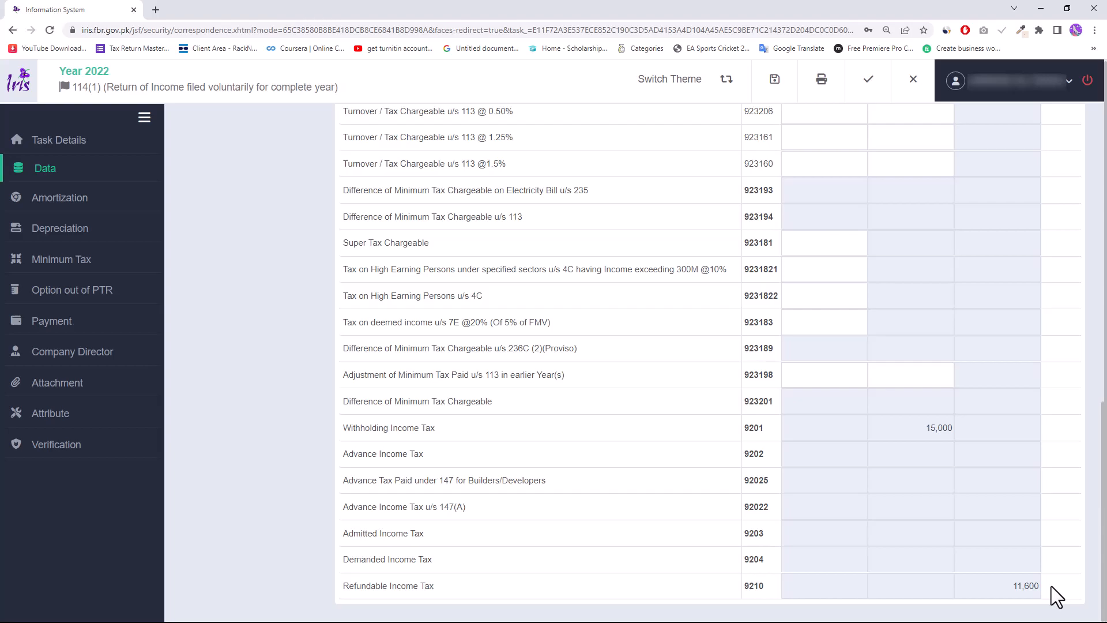
scroll(655, 428, "up", 8)
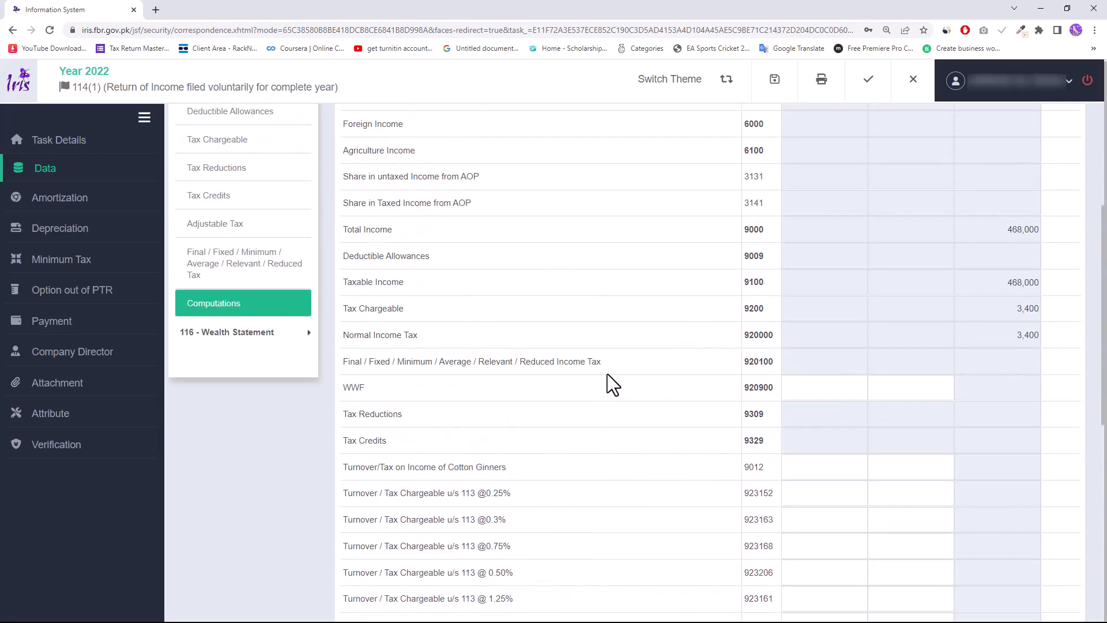
left_click(241, 334)
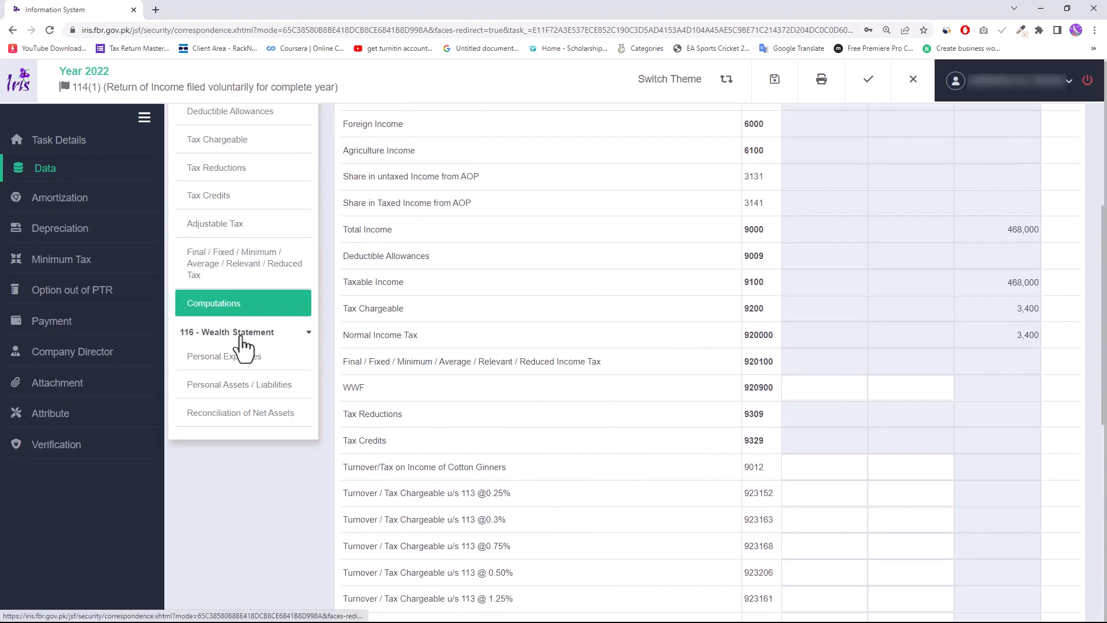
- Review wealth statement parts (570,866 net assets, 0 unreconciled), then open the Verification declaration
left_click(243, 357)
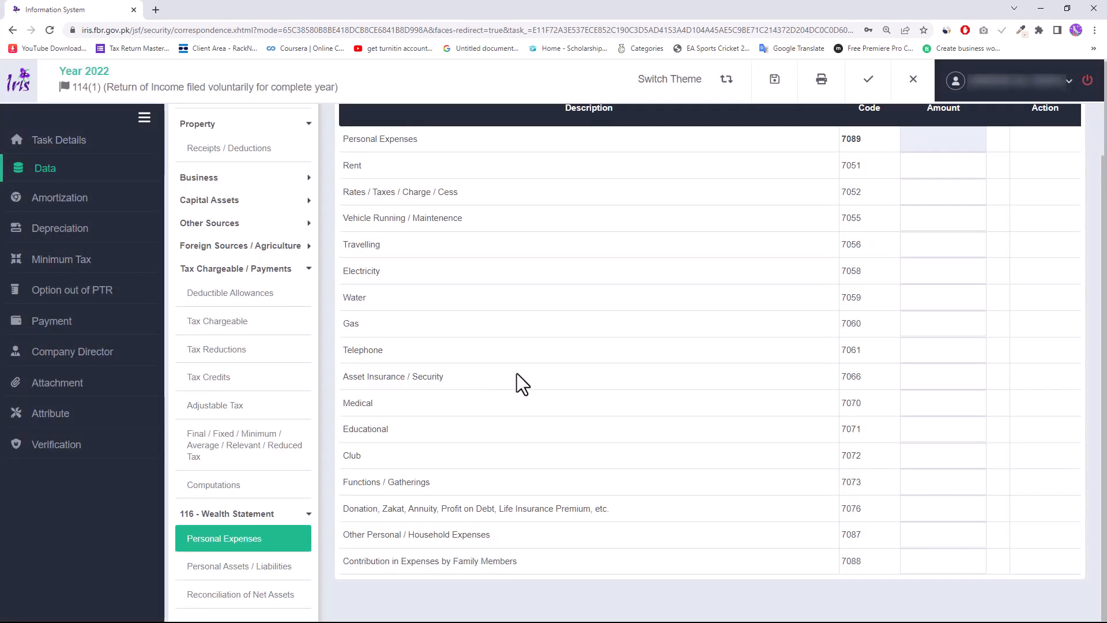
left_click(261, 568)
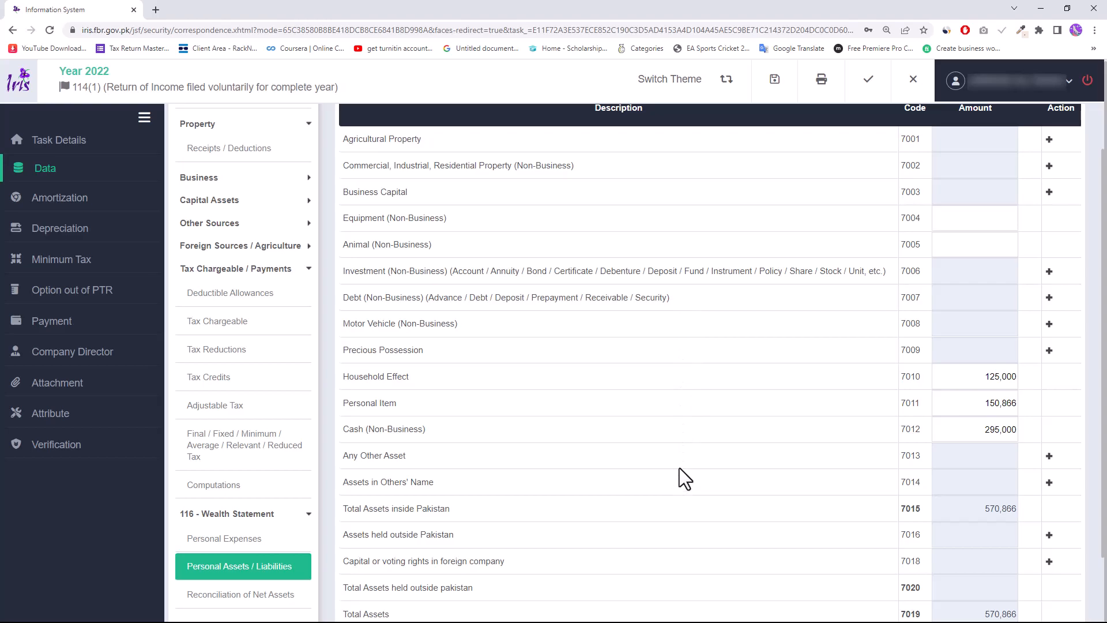
scroll(674, 417, "down", 2)
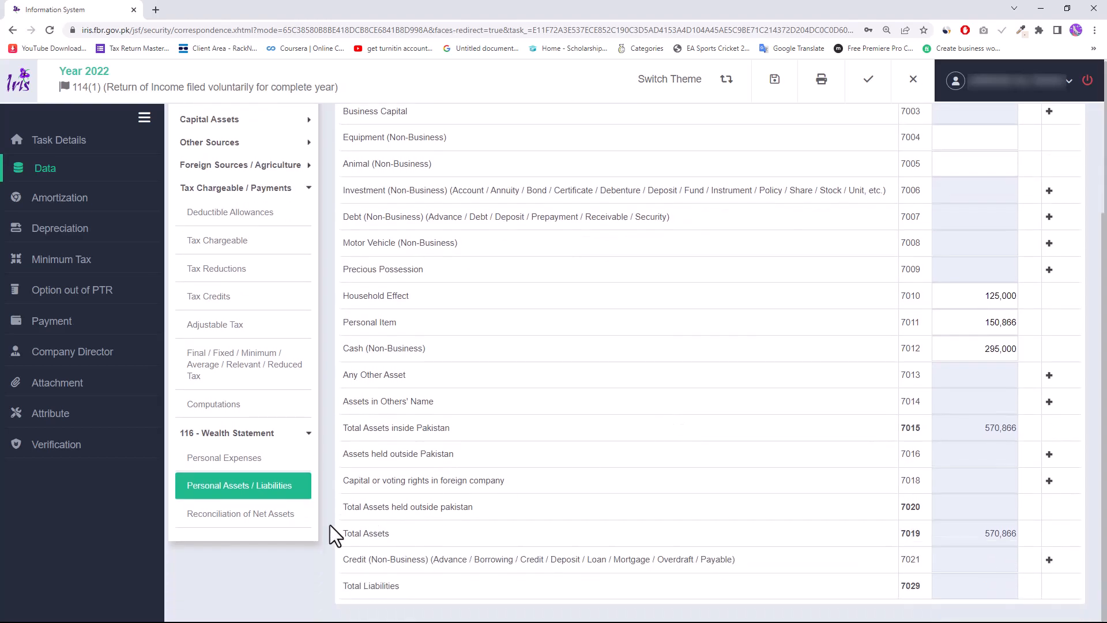
left_click(273, 514)
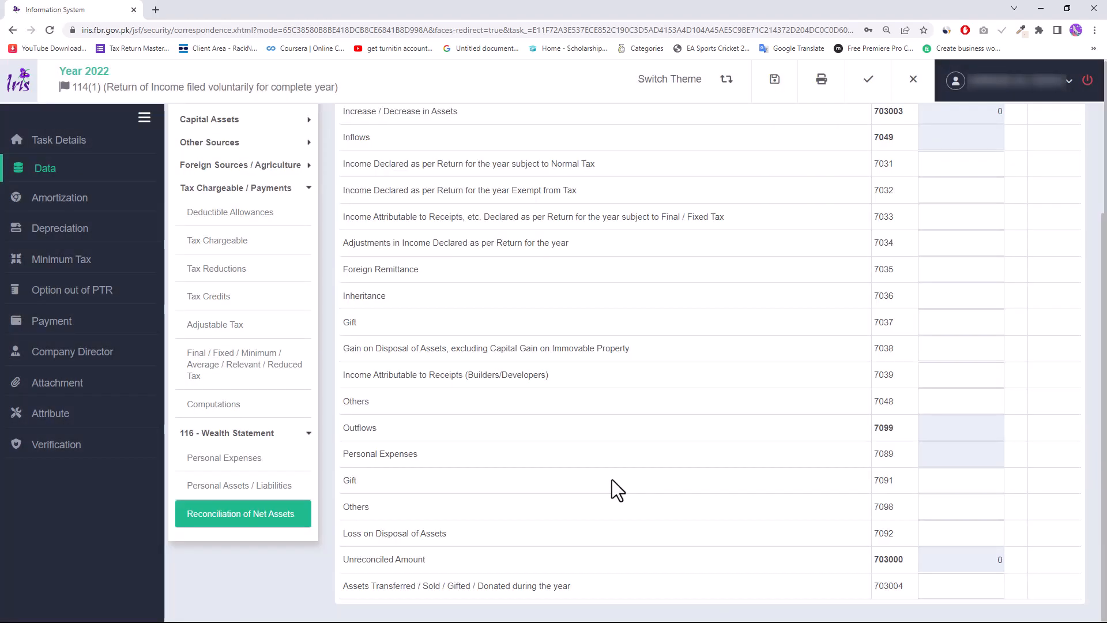
scroll(617, 479, "up", 2)
scroll(632, 468, "down", 2)
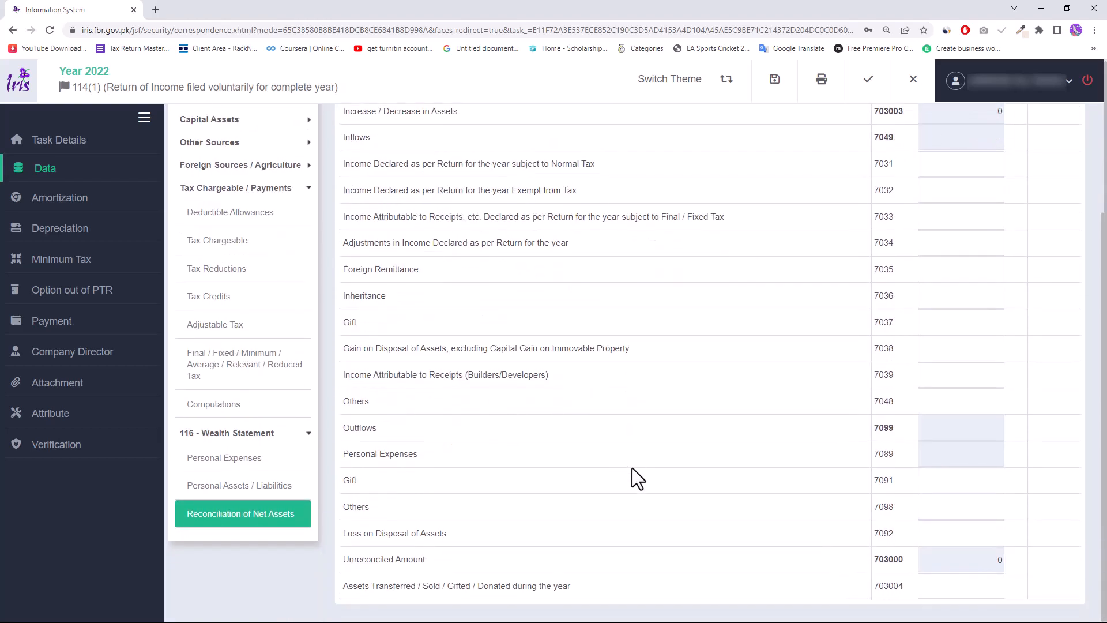
scroll(632, 468, "up", 3)
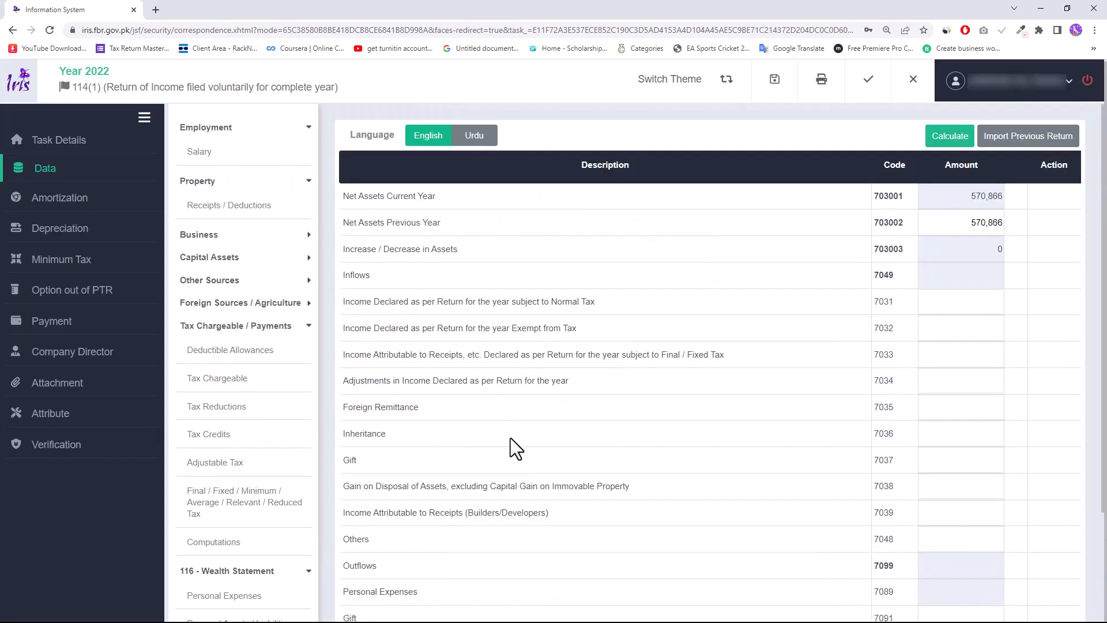
left_click(73, 448)
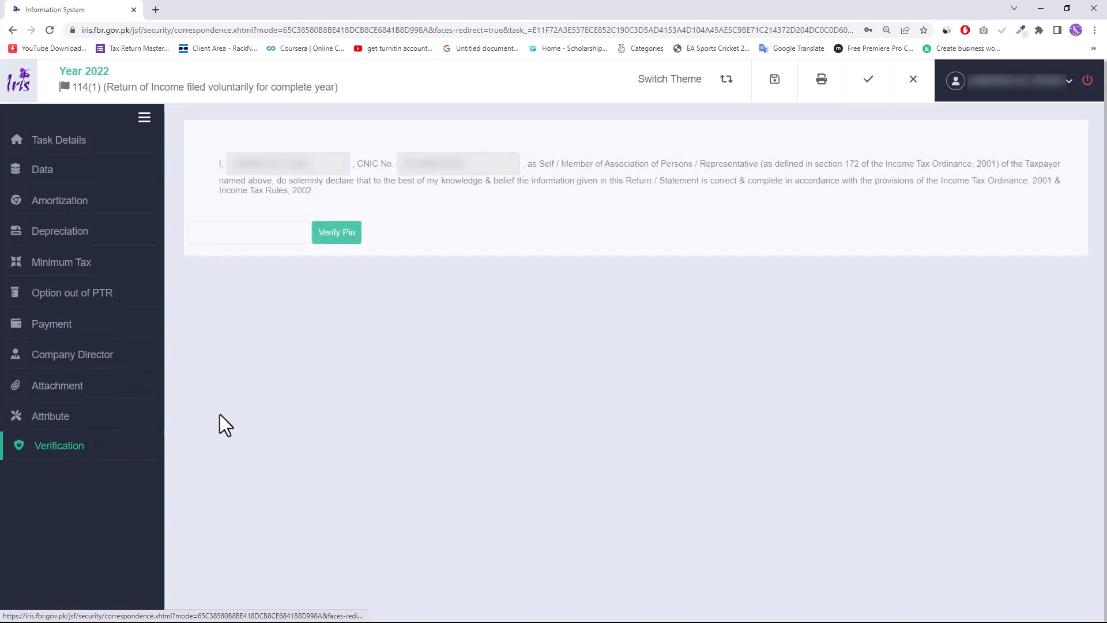